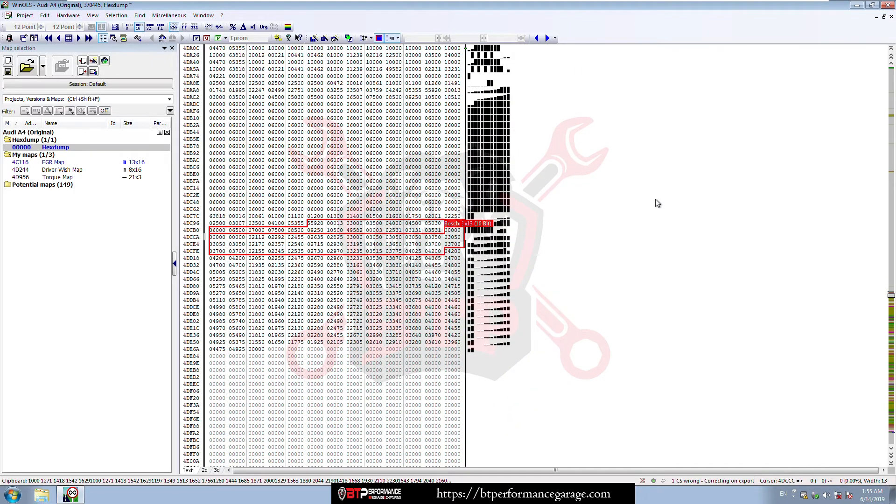
# Shift the hexdump columns so the row at 4DCCE starts with 02112, and delete the Bosch 3x13 (16 Bit) marker
pyautogui.hotkey('ctrl', 'Right')
pyautogui.hotkey('ctrl', 'Right')
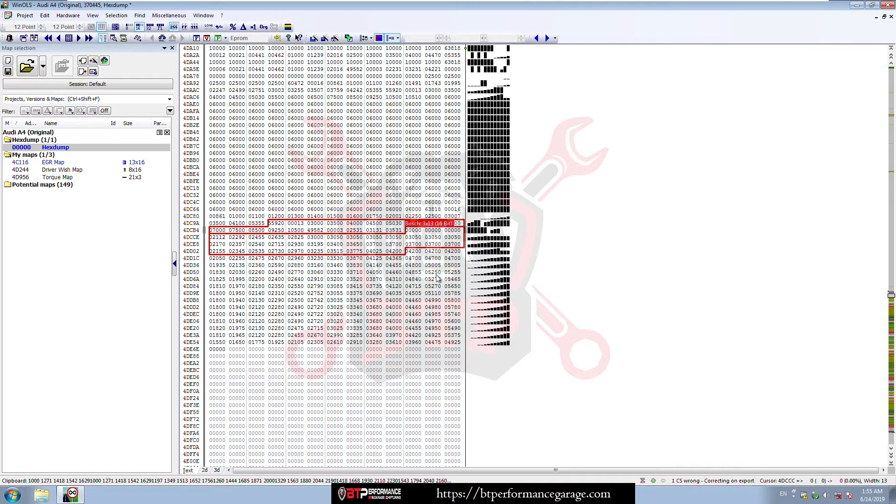
pyautogui.rightClick(429, 226)
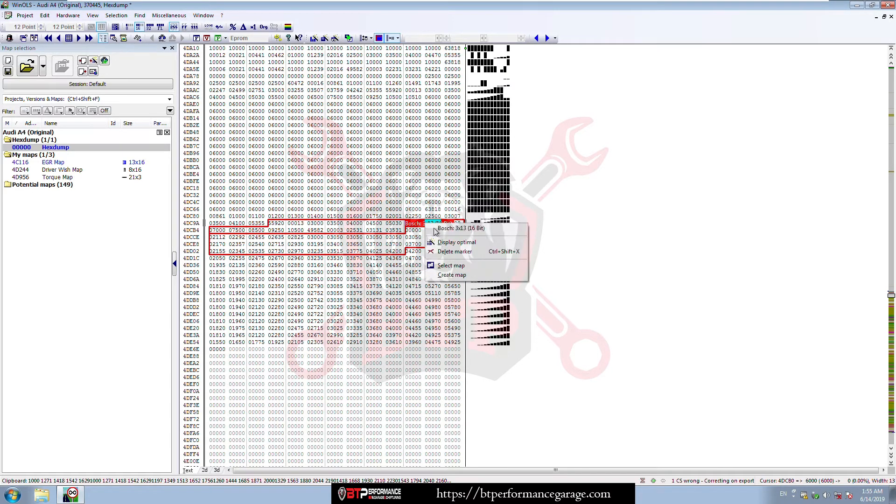
pyautogui.click(449, 254)
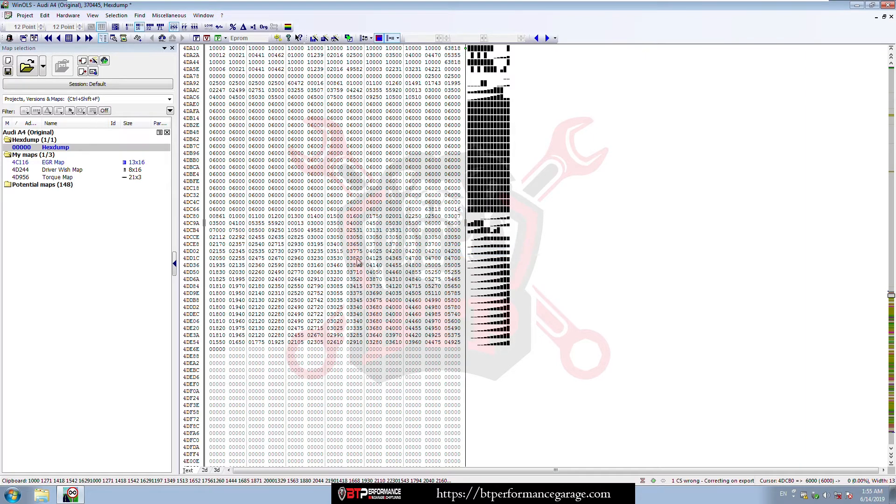
# Create a map from the 13x16 block of values starting at address 4DCCE
pyautogui.click(219, 238)
pyautogui.moveTo(218, 239); pyautogui.dragTo(451, 341)
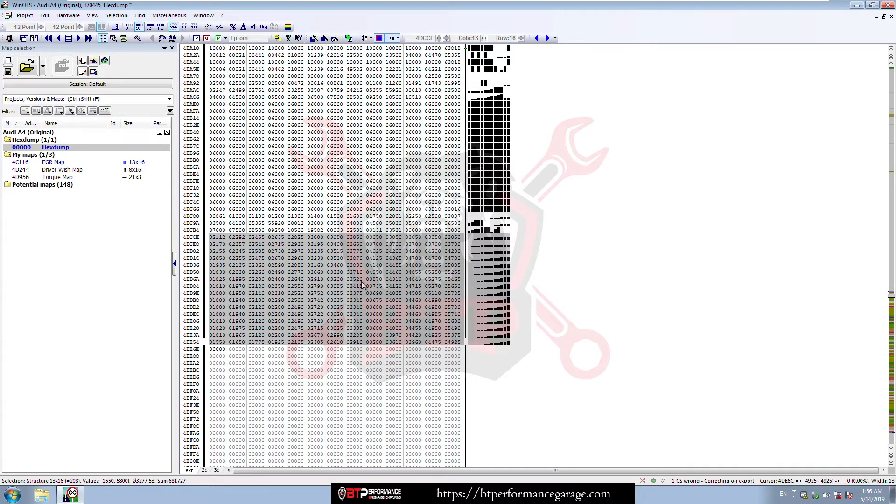
pyautogui.press('k')
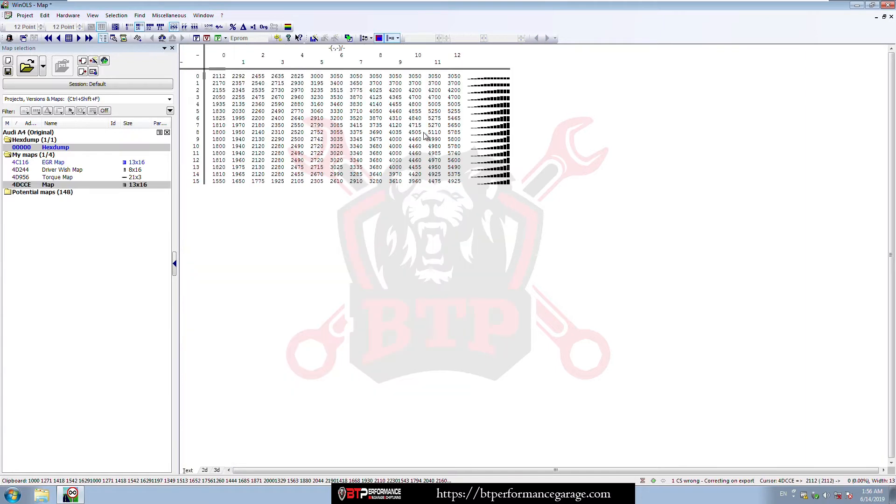
# Restore the map and hexdump windows to floating size and arrange them so the map and the axis values above it are both visible
pyautogui.click(884, 16)
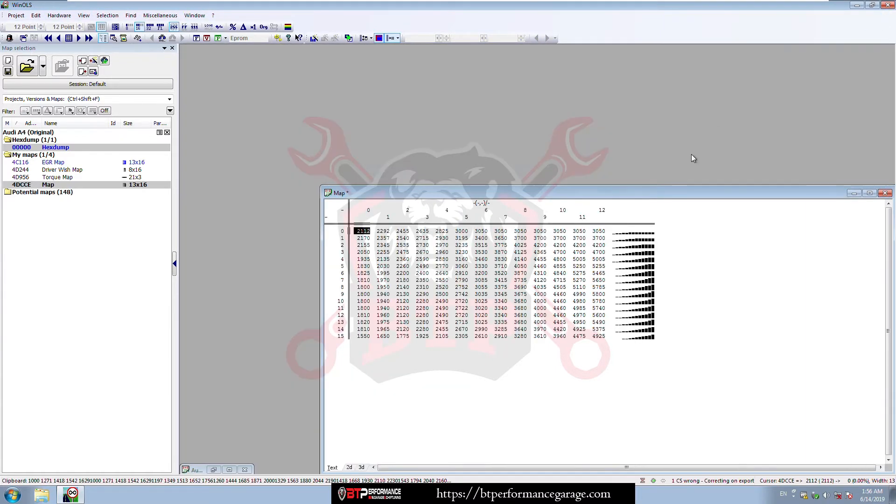
pyautogui.doubleClick(219, 472)
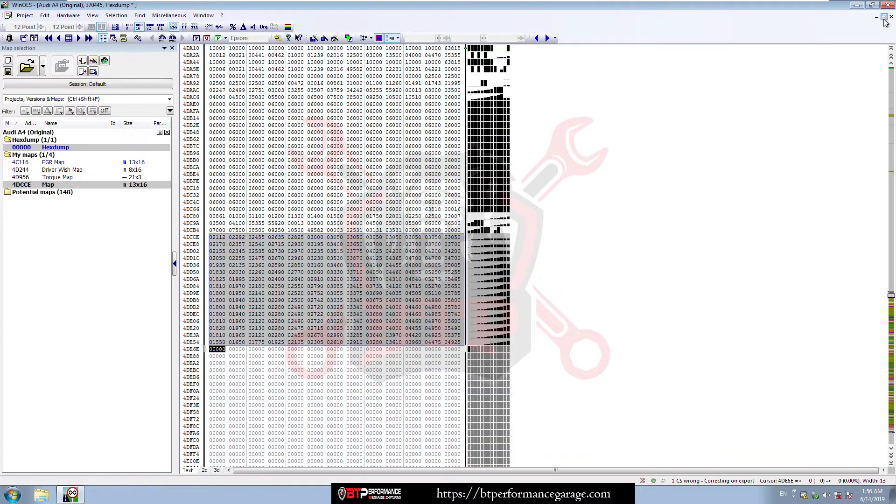
pyautogui.click(883, 17)
pyautogui.moveTo(726, 331); pyautogui.dragTo(490, 319)
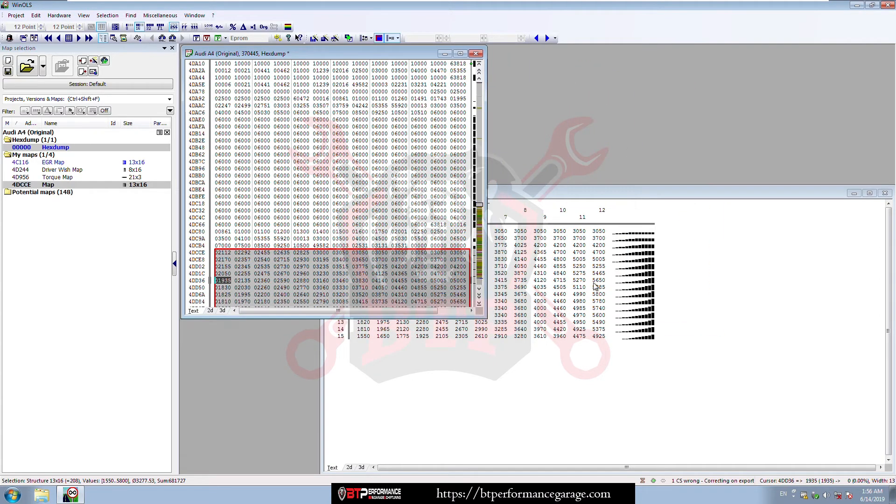
pyautogui.click(654, 195)
pyautogui.moveTo(654, 195); pyautogui.dragTo(599, 265)
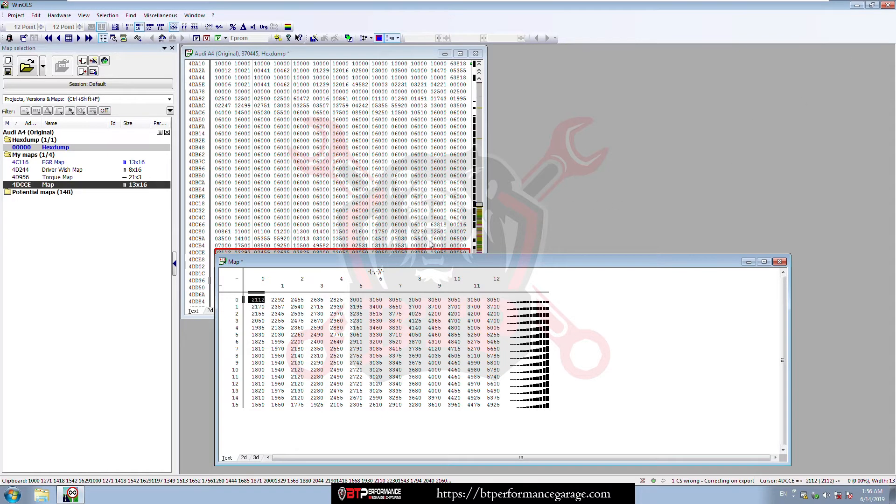
# Set the map's Y-axis data source to Eprom, starting at the hexdump cursor on value 00861 (address 4DC80)
pyautogui.click(461, 229)
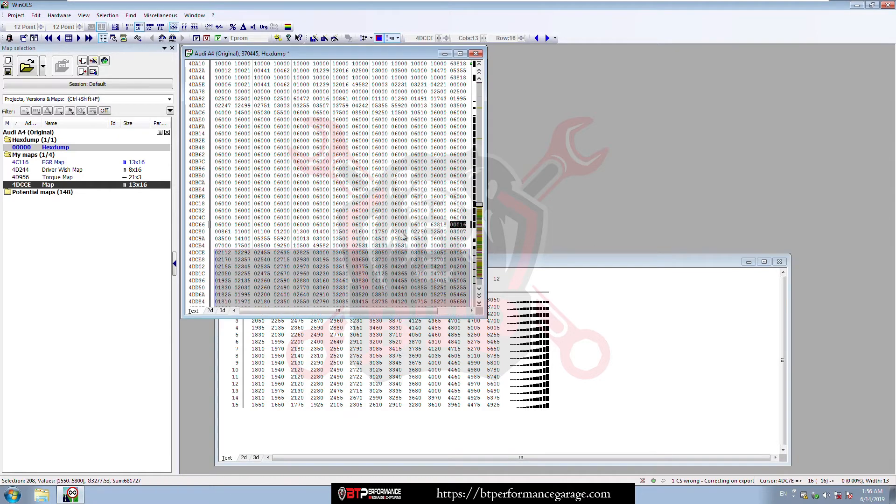
pyautogui.click(223, 232)
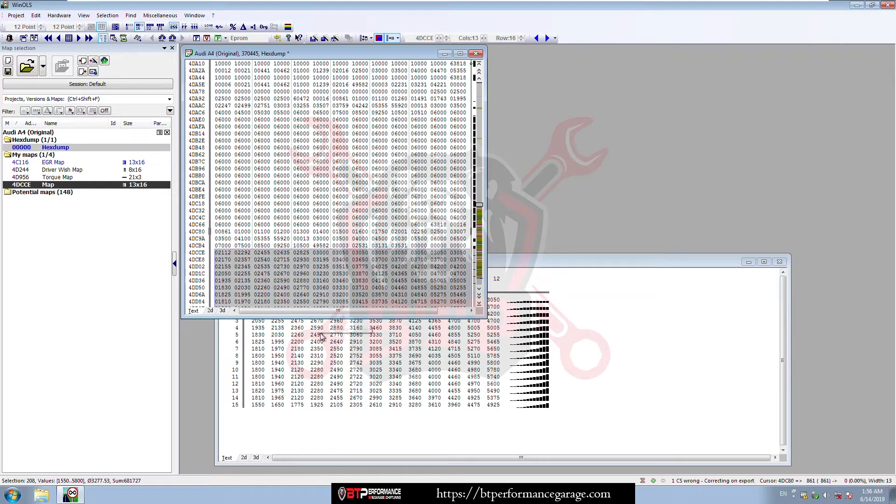
pyautogui.click(235, 368)
pyautogui.doubleClick(234, 369)
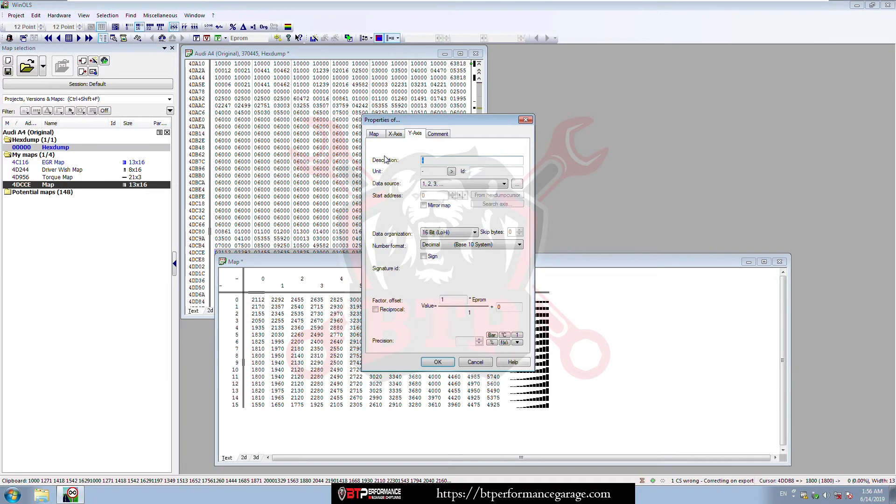
pyautogui.click(446, 185)
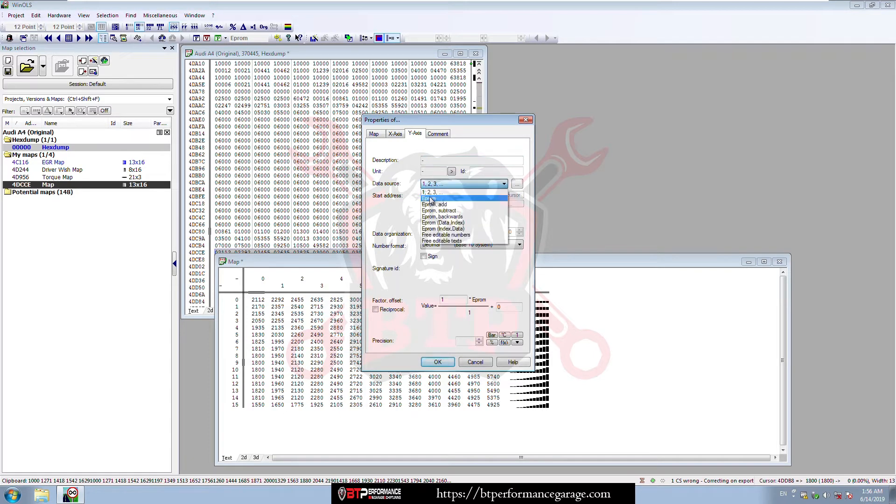
pyautogui.click(430, 199)
pyautogui.click(491, 197)
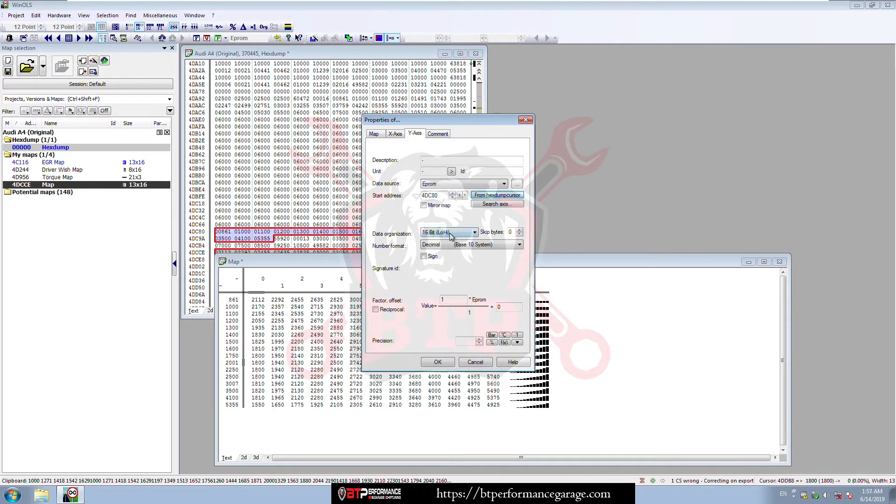
pyautogui.click(437, 362)
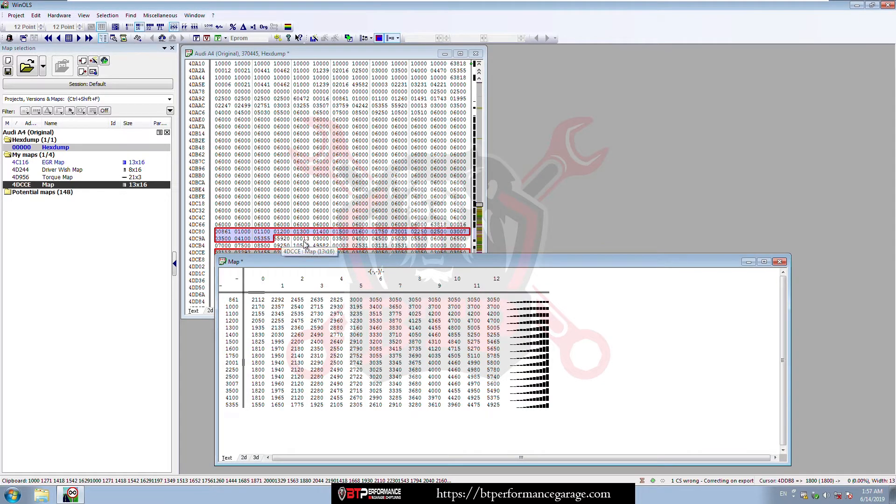
# Set the map's X-axis data source to Eprom, starting at the hexdump cursor on value 03000 (address 4DCA4), with 16 Bit (LoHi) data
pyautogui.click(320, 239)
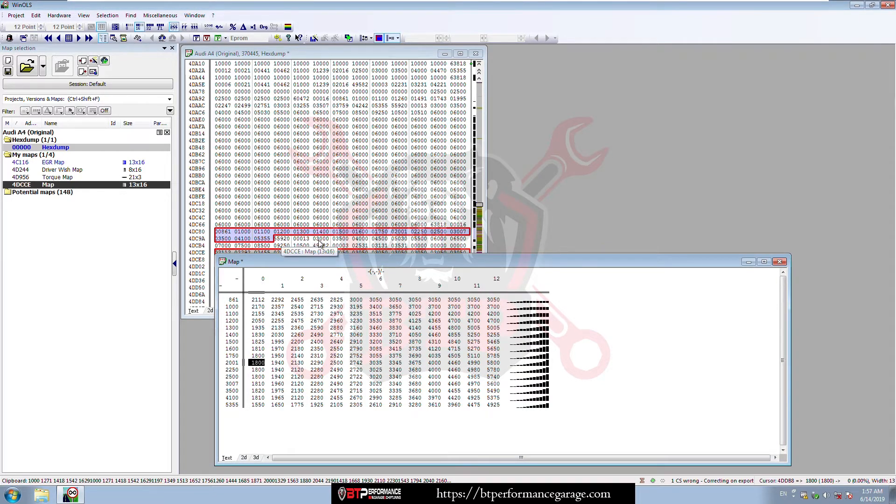
pyautogui.doubleClick(501, 281)
pyautogui.click(456, 185)
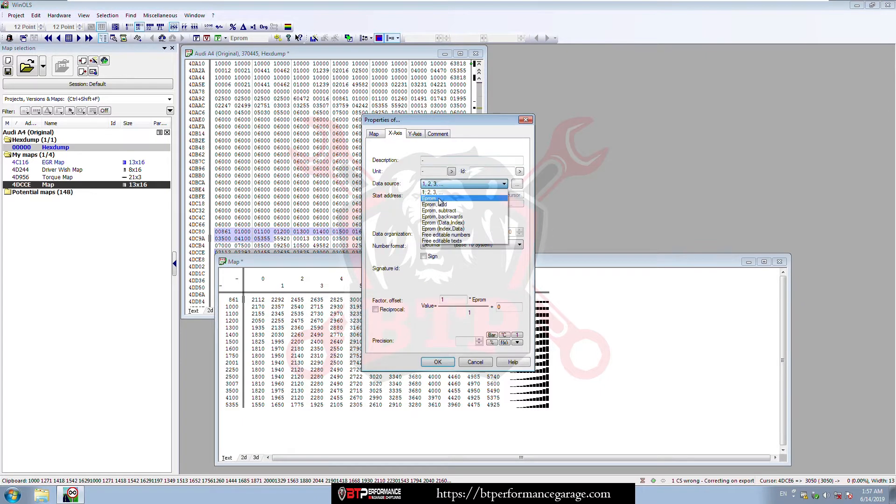
pyautogui.click(442, 202)
pyautogui.click(483, 196)
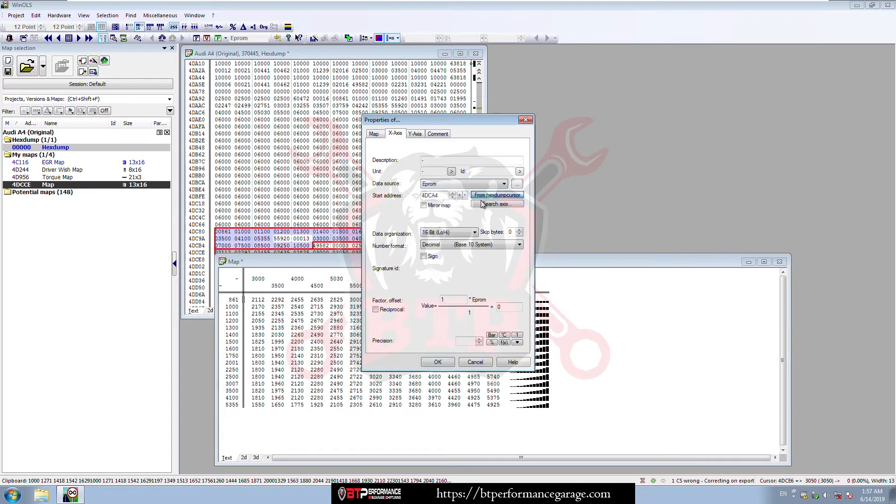
pyautogui.click(472, 233)
pyautogui.click(451, 247)
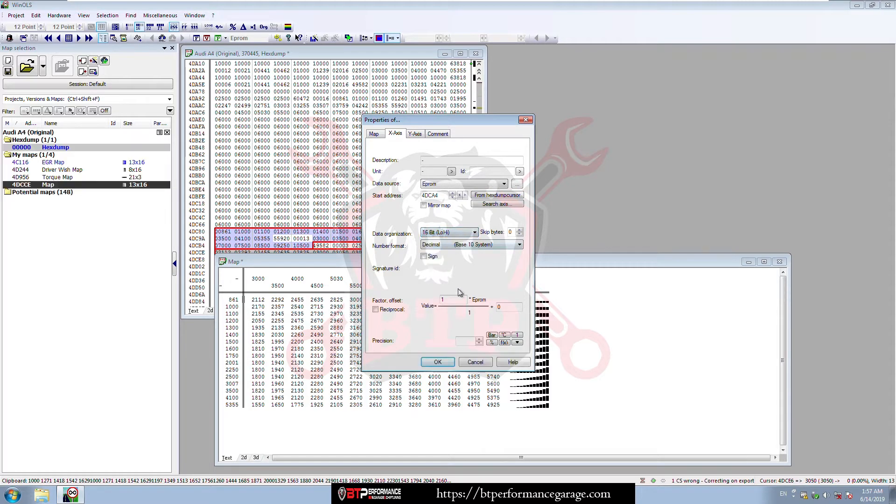
pyautogui.click(437, 362)
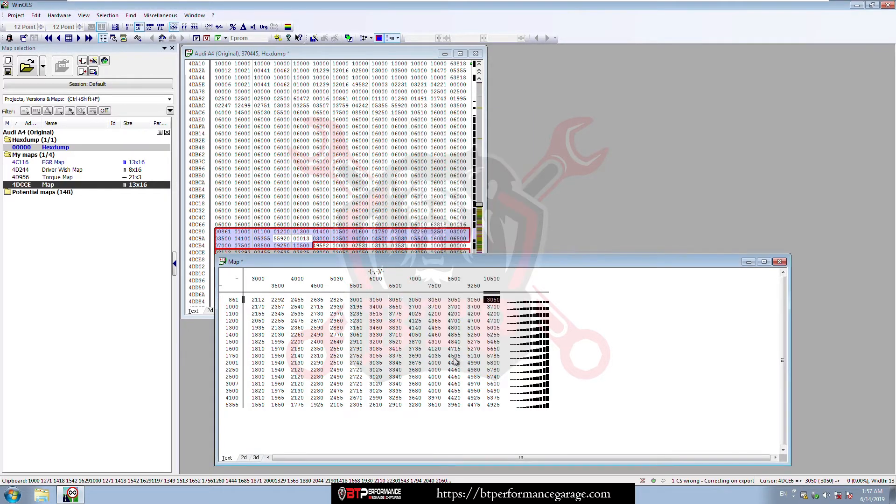
# Maximize the new map's window and name the map "Smoke Limition Map by MAF" in its properties
pyautogui.moveTo(466, 267); pyautogui.dragTo(465, 264)
pyautogui.doubleClick(465, 266)
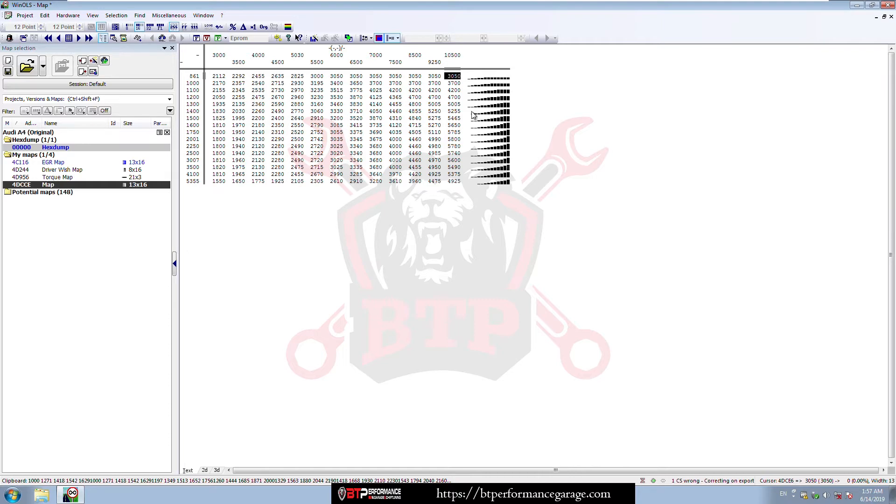
pyautogui.doubleClick(326, 126)
pyautogui.moveTo(450, 123); pyautogui.dragTo(607, 110)
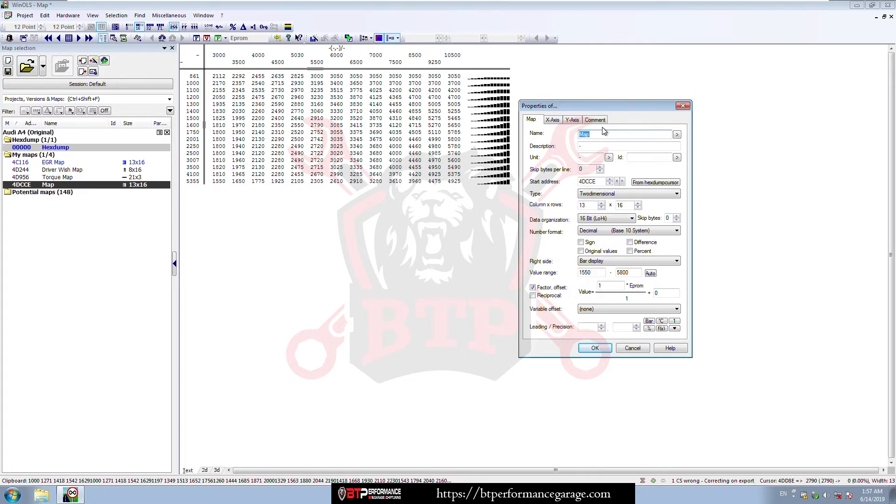
pyautogui.write('Smoke Limition Map by M')
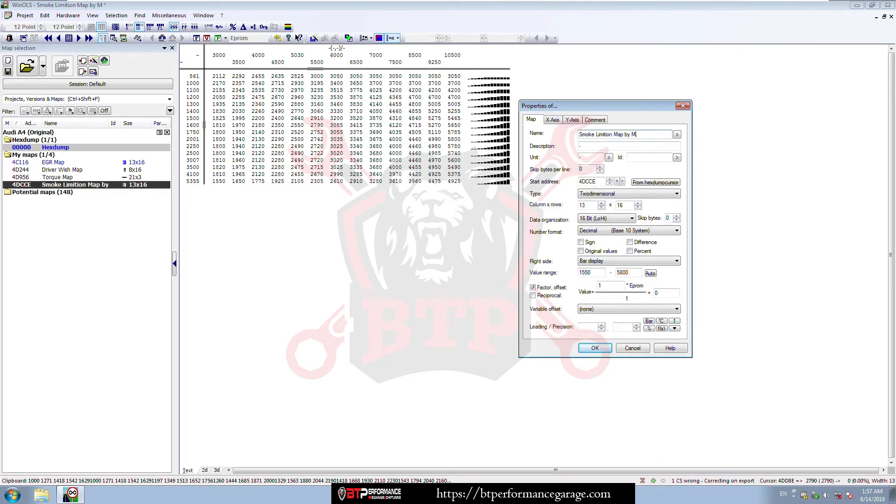
pyautogui.write('AF')
# Give the map the description "Ignition Quantity" and the unit mg/cyl
pyautogui.doubleClick(588, 148)
pyautogui.write('Igni')
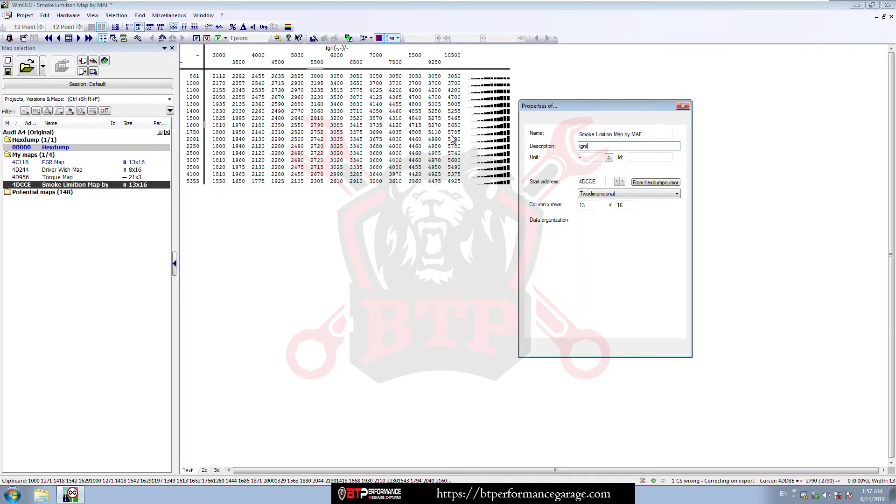
pyautogui.write('tion Quantity')
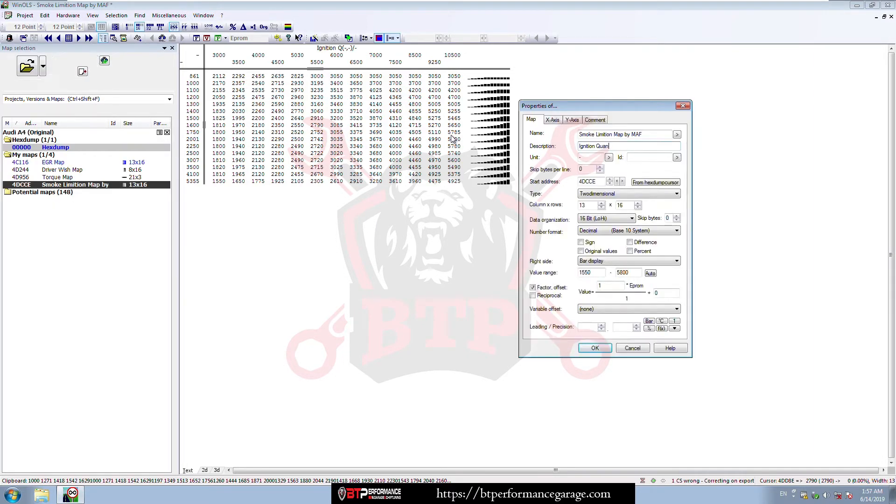
pyautogui.doubleClick(579, 159)
pyautogui.write('mg')
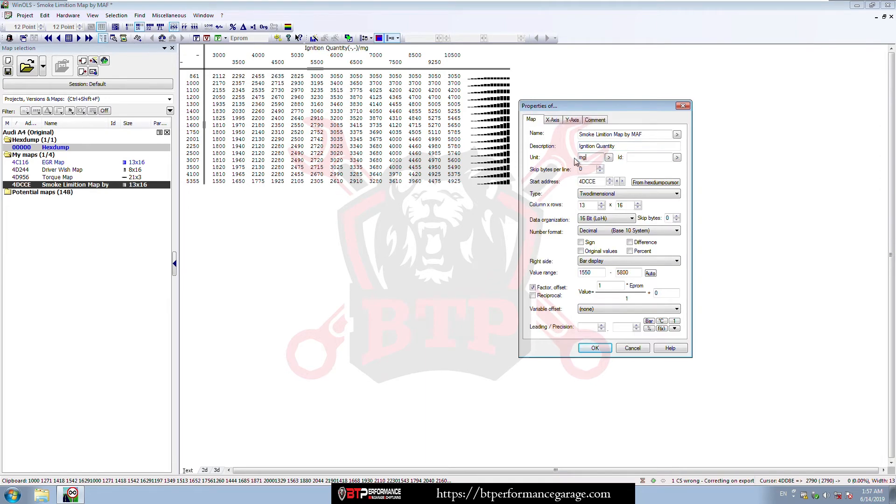
pyautogui.write('/cyl')
# Set the map's value factor to 0.01 and its precision to 2, and accept the properties
pyautogui.write('0.01')
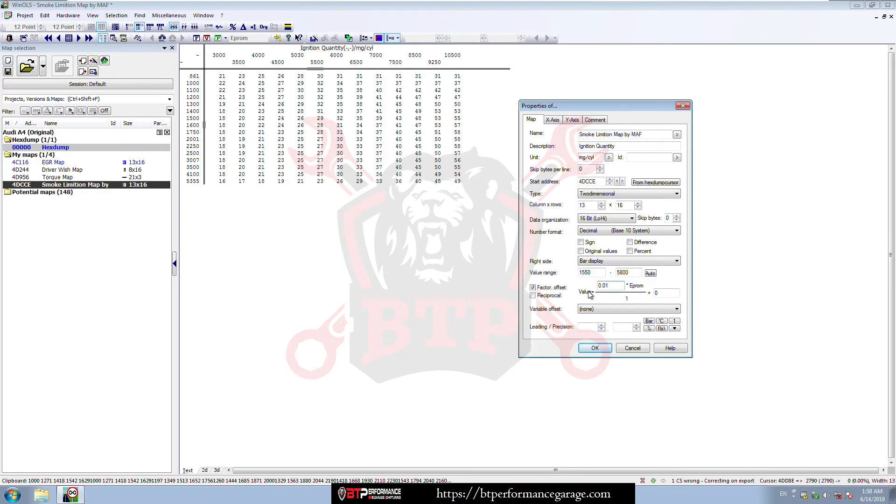
pyautogui.write('2')
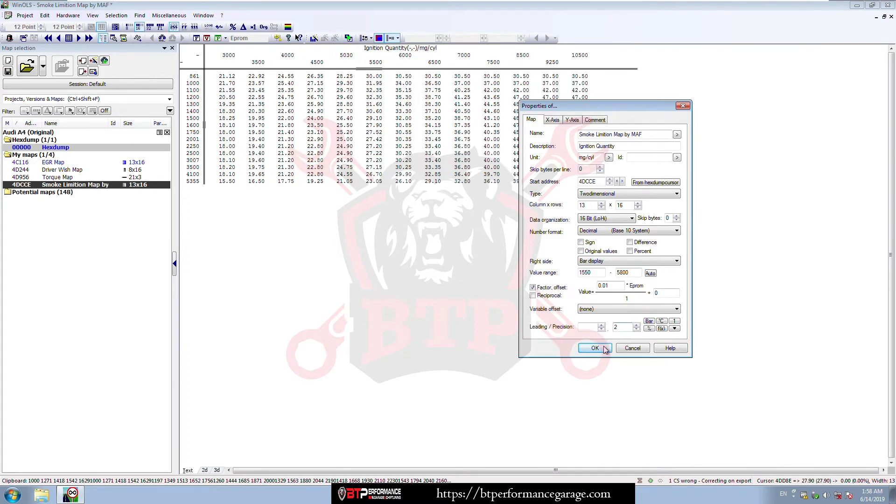
pyautogui.click(595, 348)
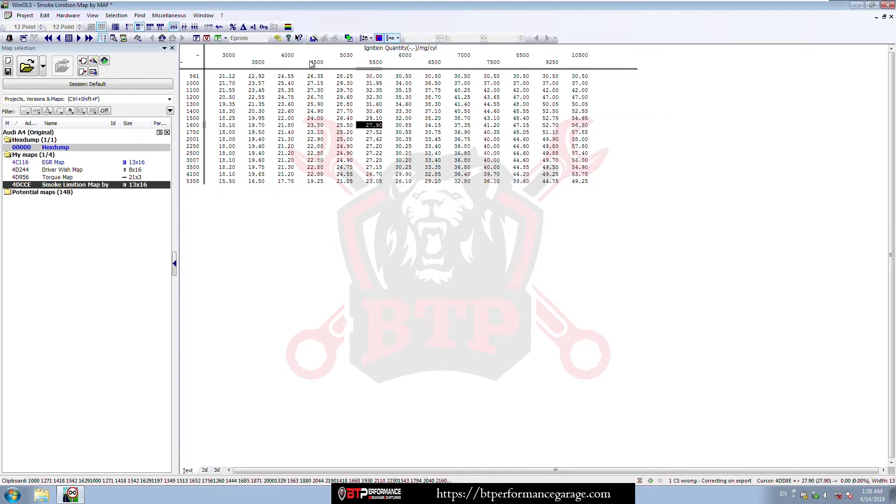
# Give the map's X-axis the description "Mass Air Flow" and the unit mg/cyl
pyautogui.doubleClick(375, 62)
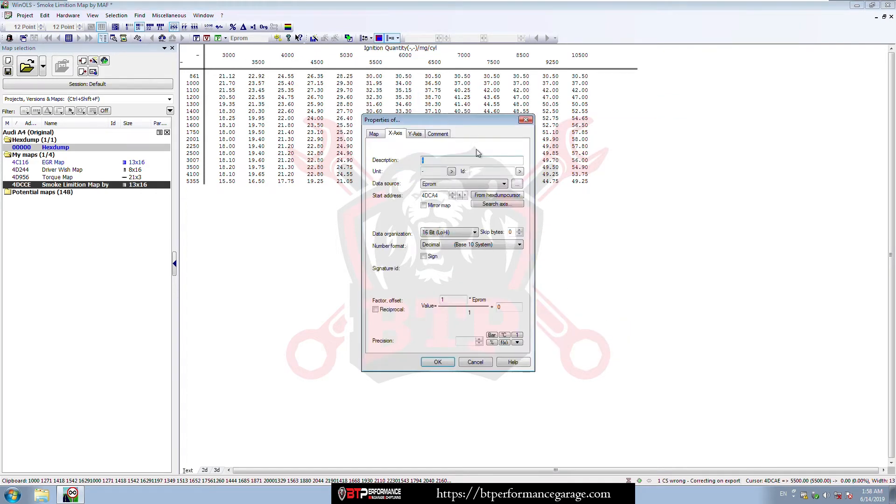
pyautogui.write('Mass Ai')
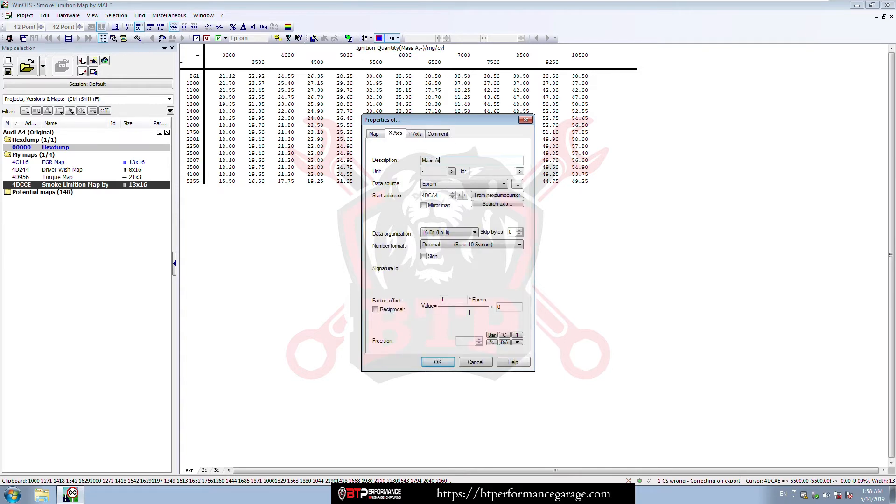
pyautogui.write('r Flow')
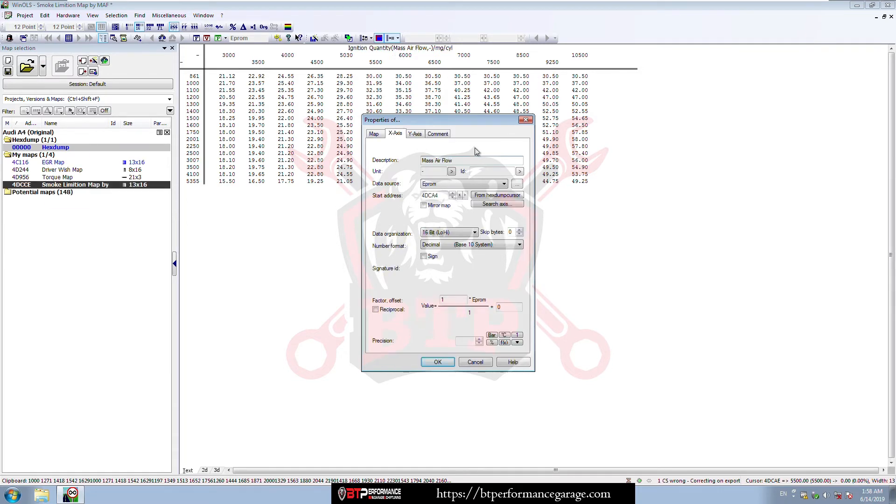
pyautogui.press('Tab')
pyautogui.write('mg/cyl')
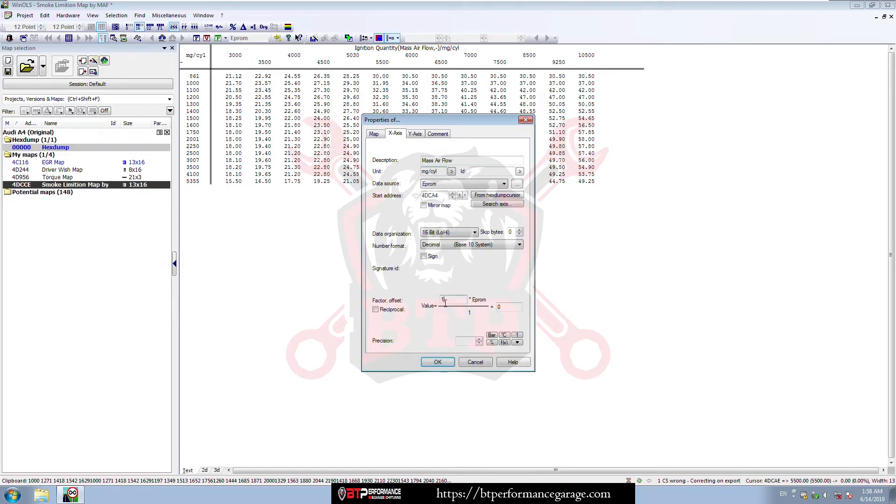
# Set the X-axis factor to 0.1 and its precision to 1, and accept the properties
pyautogui.write('0.1')
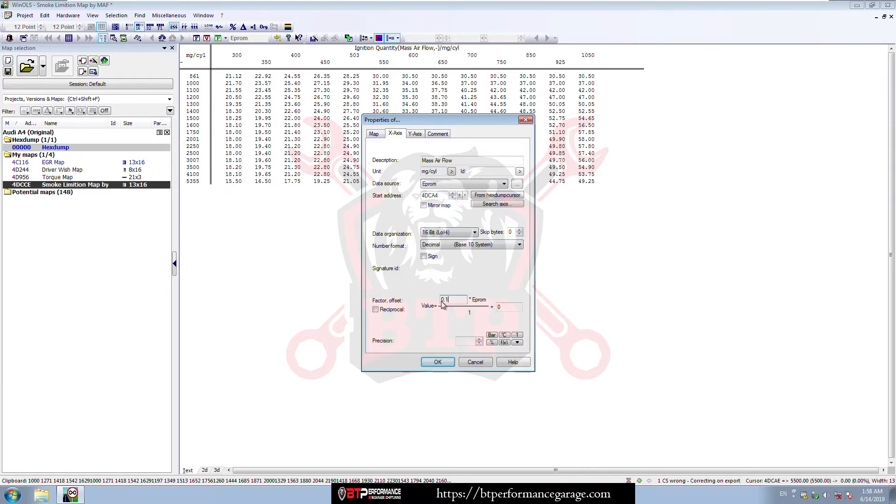
pyautogui.write('1')
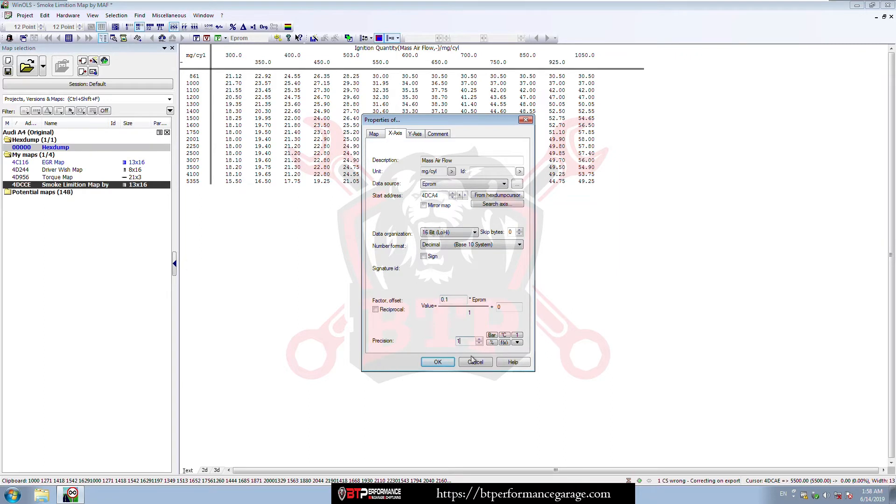
pyautogui.click(441, 362)
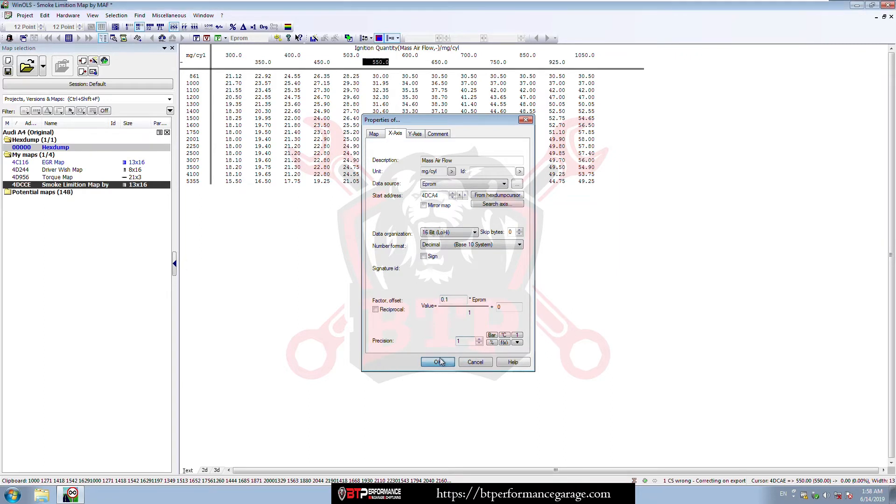
# Give the map's Y-axis the description "Engine Speed" and the unit rpm, and accept the properties
pyautogui.doubleClick(198, 154)
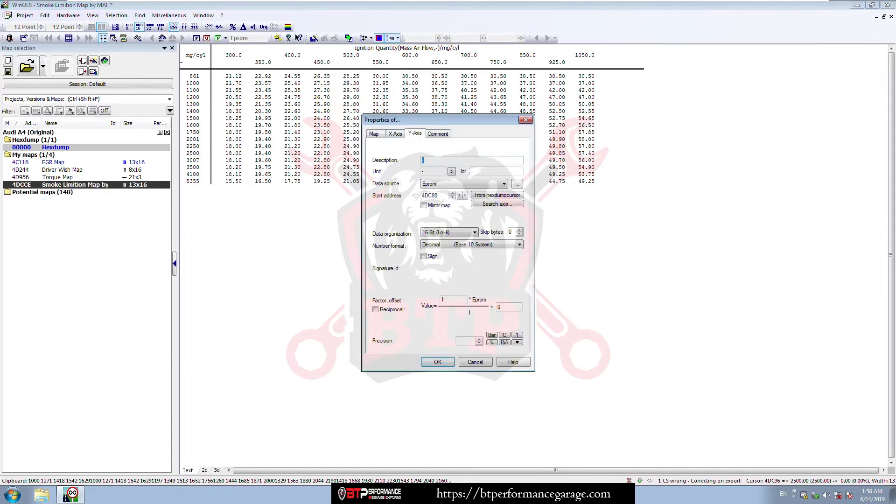
pyautogui.write('Engine Sp')
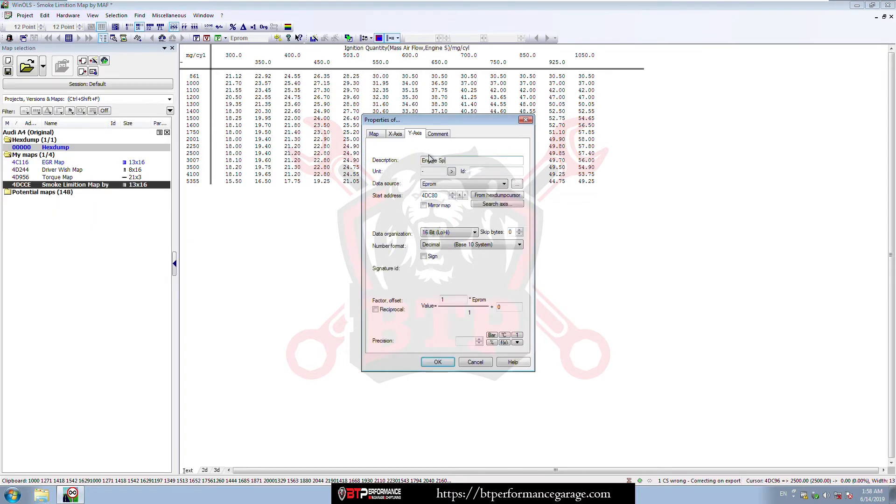
pyautogui.write('eed')
pyautogui.press('Tab')
pyautogui.write('rpm')
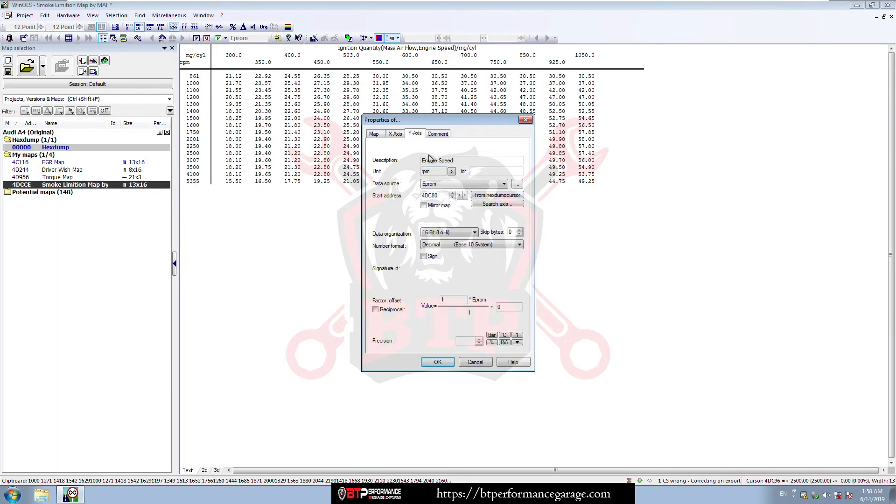
pyautogui.click(437, 362)
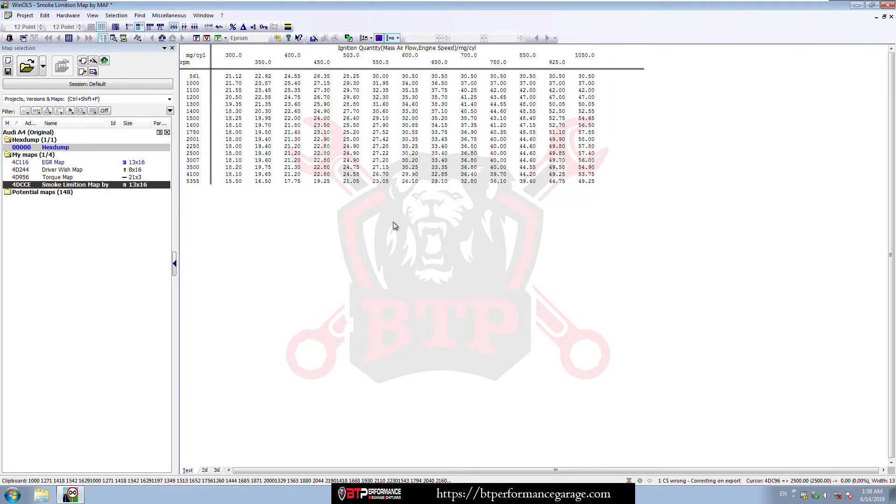
# Mark the 600.0 mg/cyl column and the 2001 rpm row for inspection, and close the map window
pyautogui.click(413, 69)
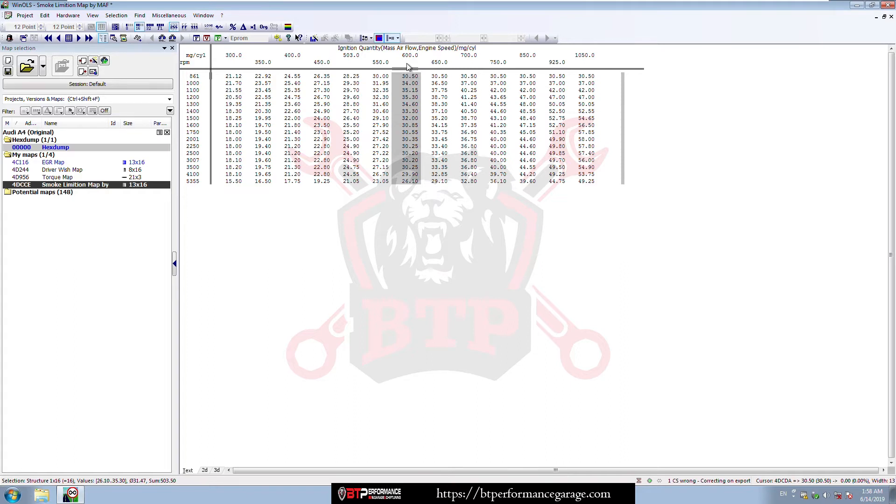
pyautogui.click(211, 141)
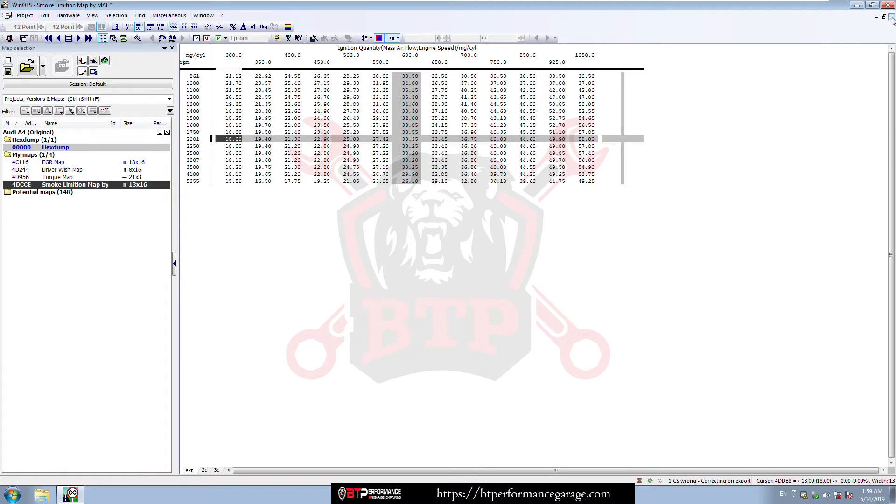
pyautogui.click(892, 18)
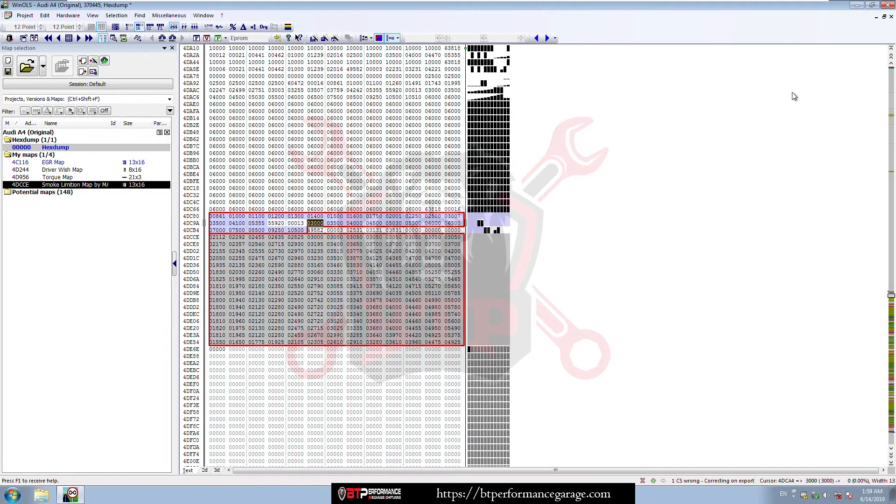
# Mark the flat section just before the smoke limitation map in the hexdump's 2D view, and return to the text view
pyautogui.click(205, 471)
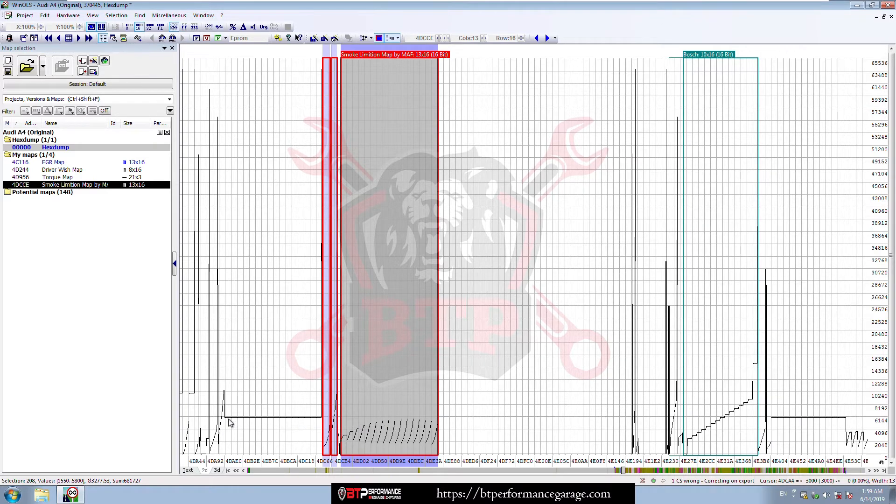
pyautogui.moveTo(225, 421); pyautogui.dragTo(322, 422)
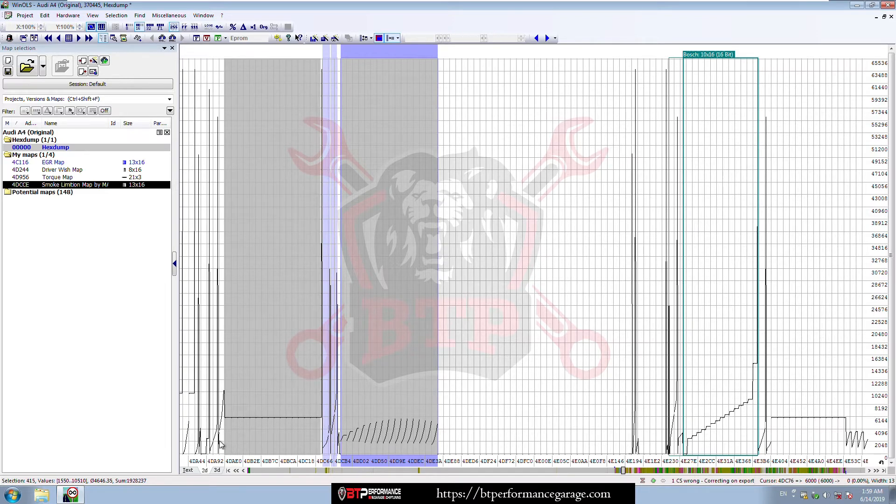
pyautogui.click(187, 470)
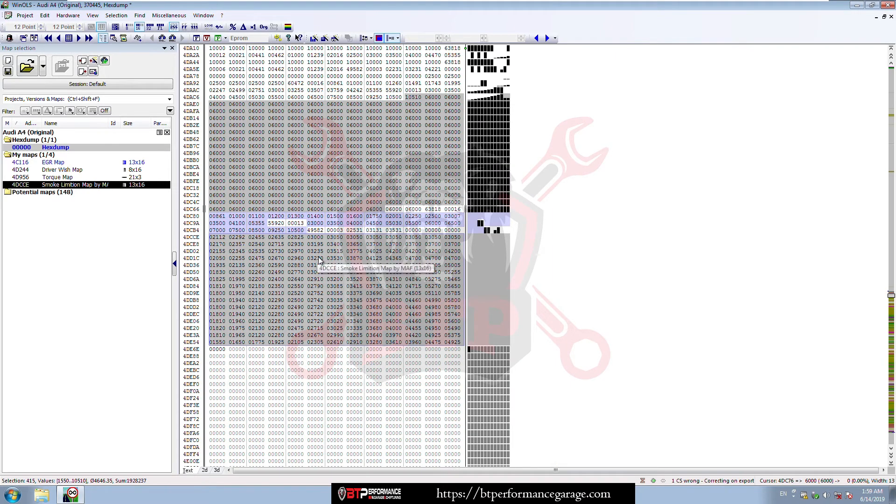
# Locate the start of the 06000 block in the hexdump and the axis sizes 00016 and 00013 stored before it
pyautogui.click(432, 99)
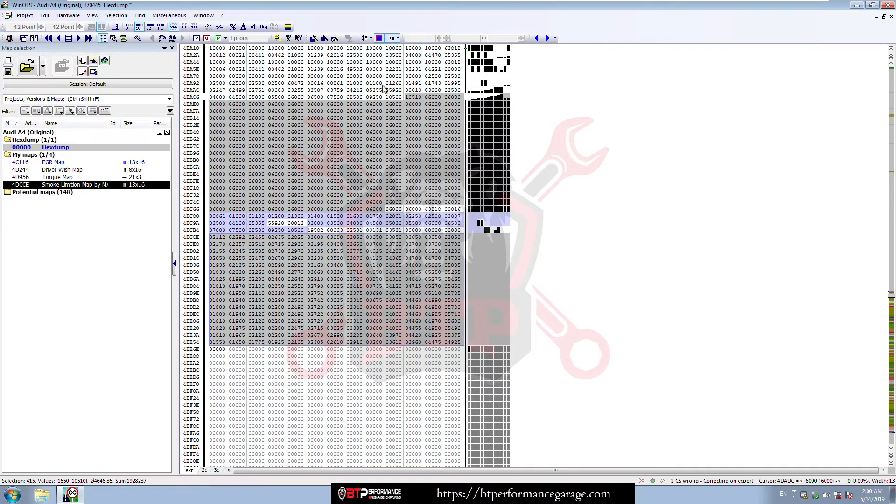
pyautogui.click(321, 84)
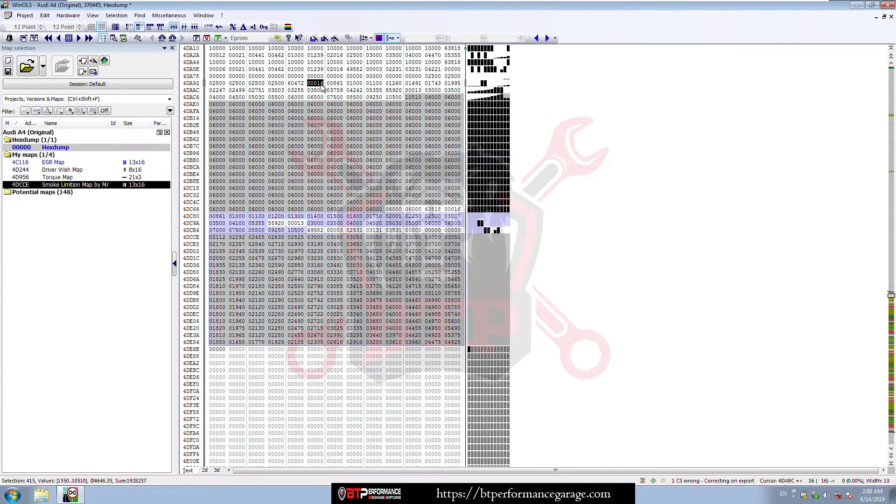
pyautogui.click(417, 91)
pyautogui.click(412, 93)
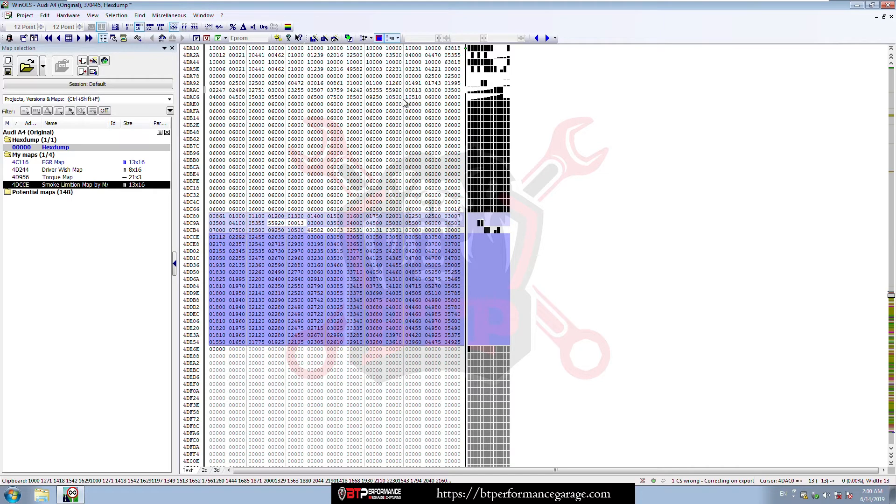
# Shift the hexdump so the 06000 block starts a row at 4DADC, and create a 13x16 map from the block
pyautogui.click(434, 98)
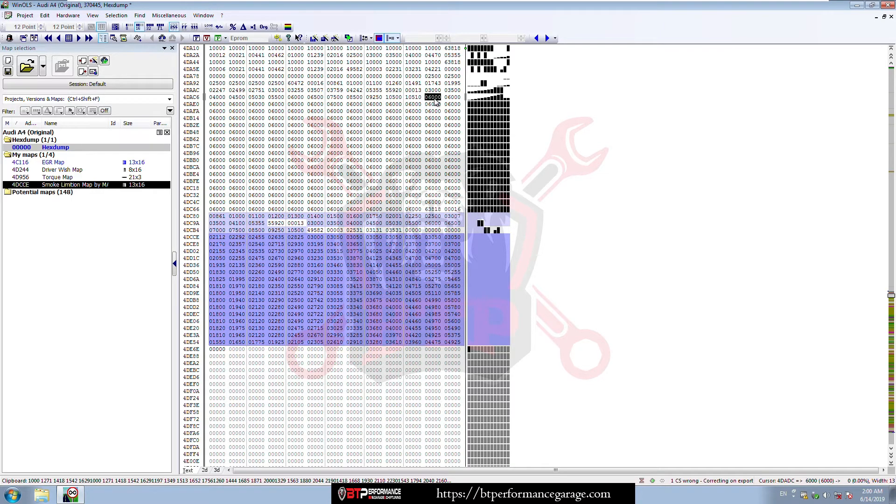
pyautogui.hotkey('ctrl', 'Right')
pyautogui.hotkey('ctrl', 'Right')
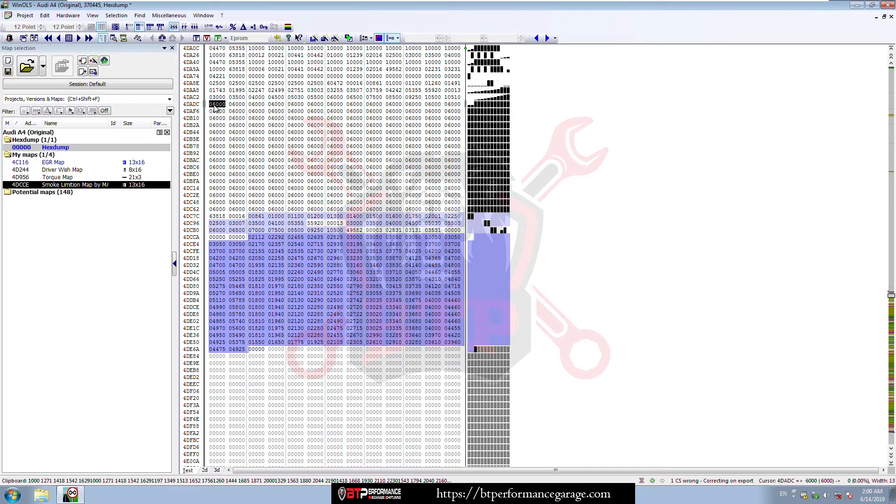
pyautogui.moveTo(217, 104); pyautogui.dragTo(454, 211)
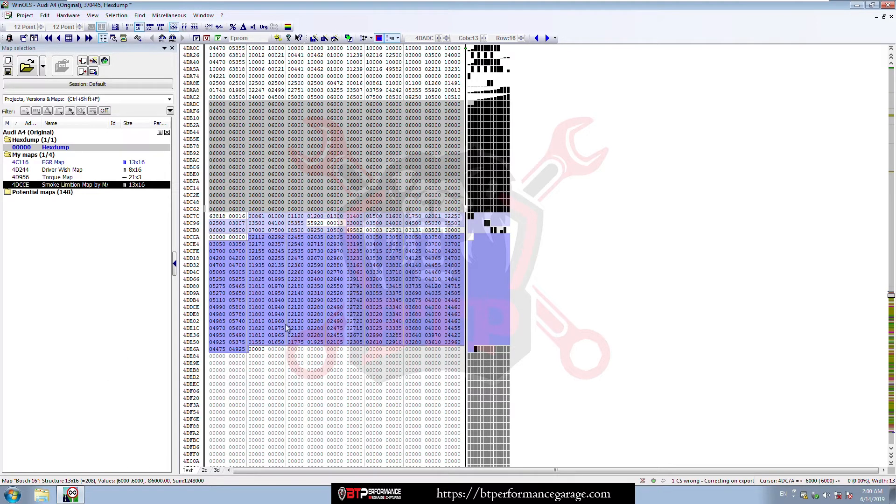
pyautogui.press('k')
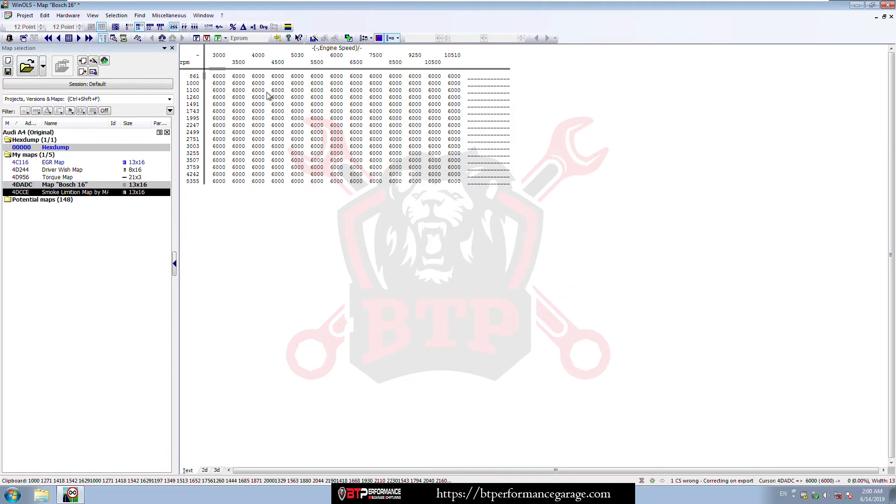
# Name the new map "Smoke Limitation Map by MAF" in its properties
pyautogui.hotkey('ctrl', 'e')
pyautogui.moveTo(449, 124); pyautogui.dragTo(621, 83)
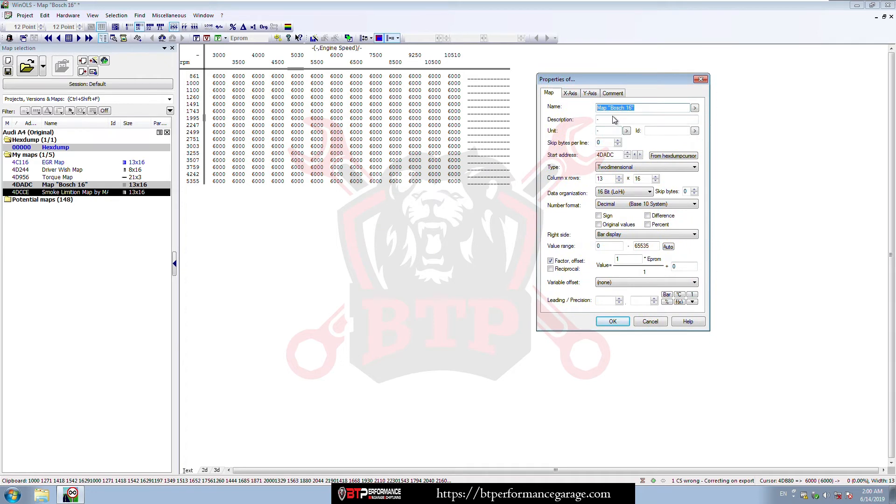
pyautogui.write('Smo')
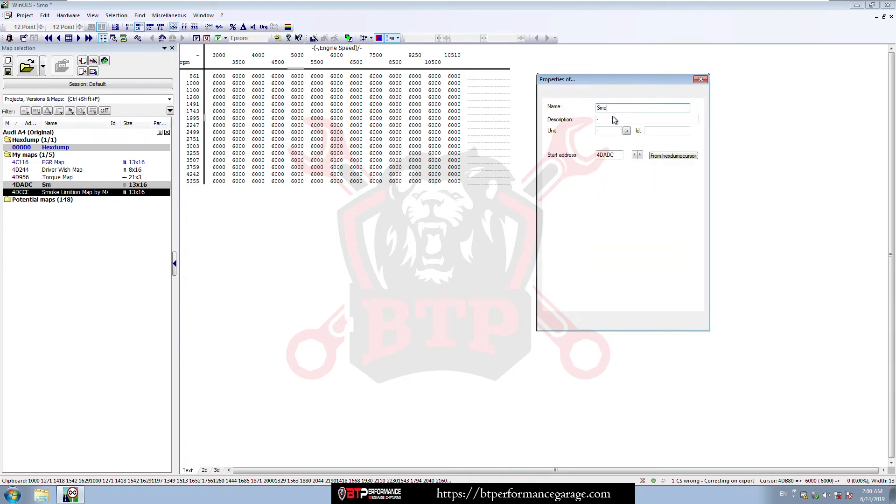
pyautogui.write('ke Limitio')
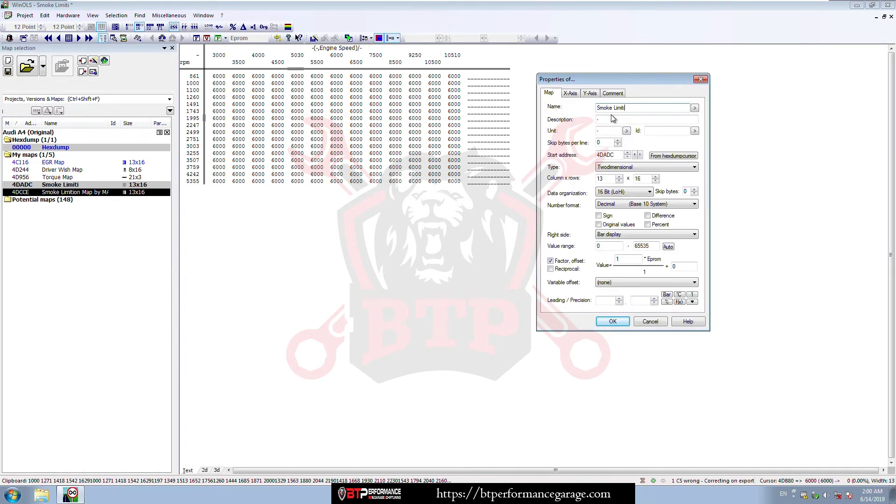
pyautogui.press('BackSpace')
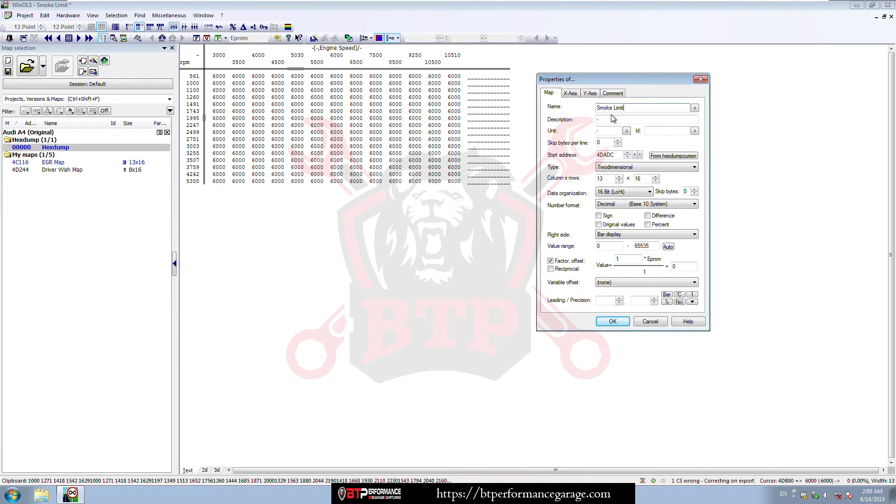
pyautogui.write('ation Map by')
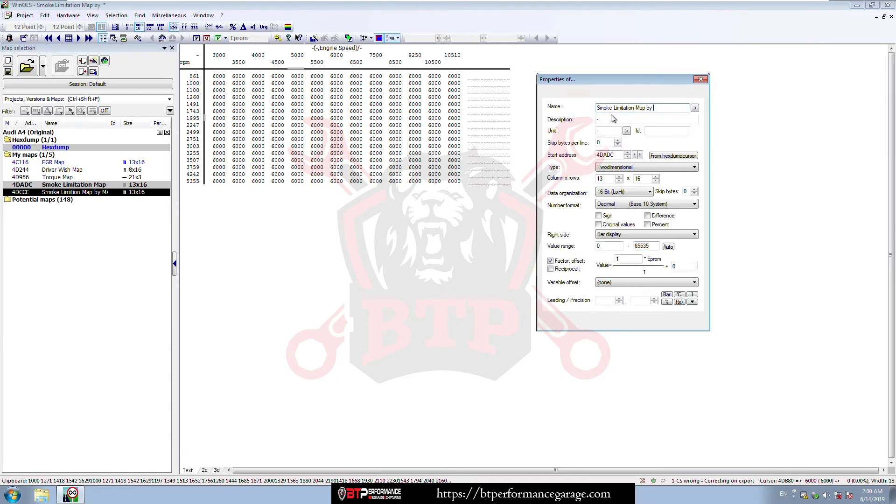
pyautogui.write(' MAF')
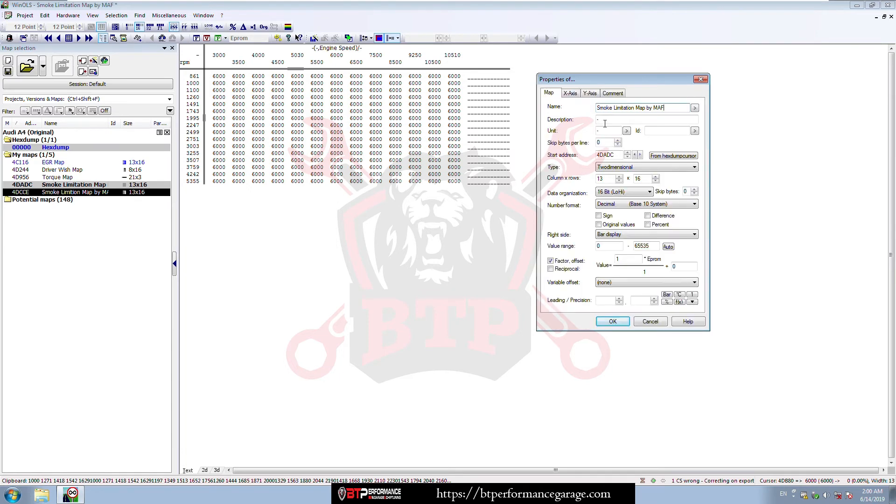
# Give the map at 4DADC the description "Ignition Quantity" and the unit mg/cyl
pyautogui.press('Tab')
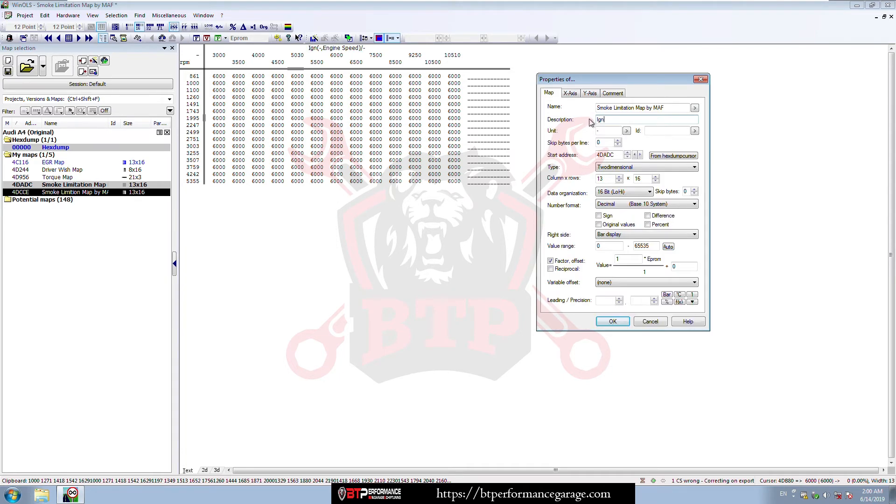
pyautogui.write('Ignition Qua')
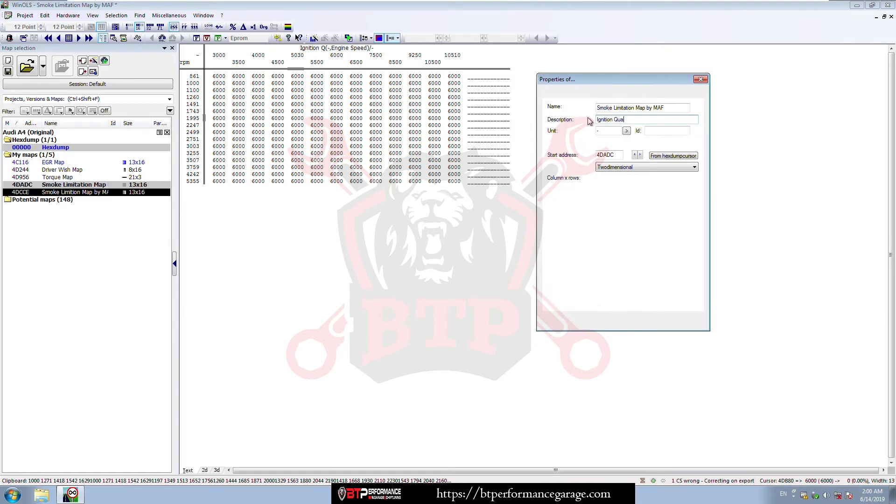
pyautogui.write('ntity')
pyautogui.press('Tab')
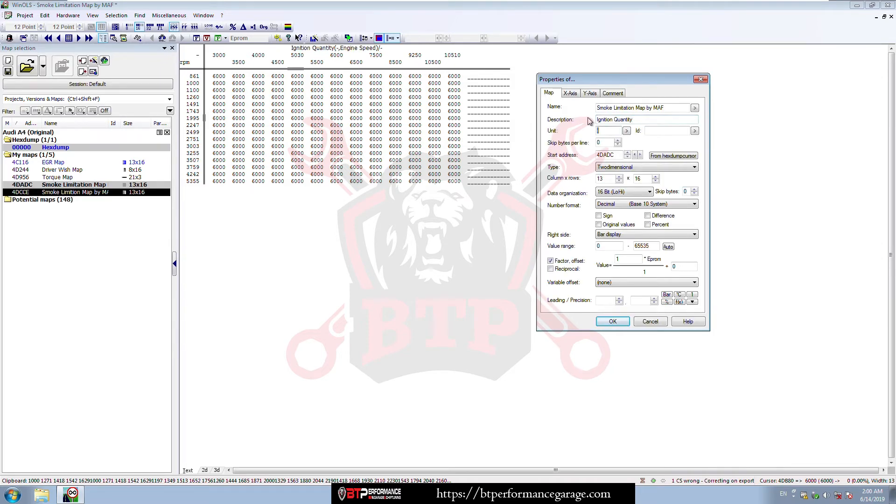
pyautogui.write('mg/c')
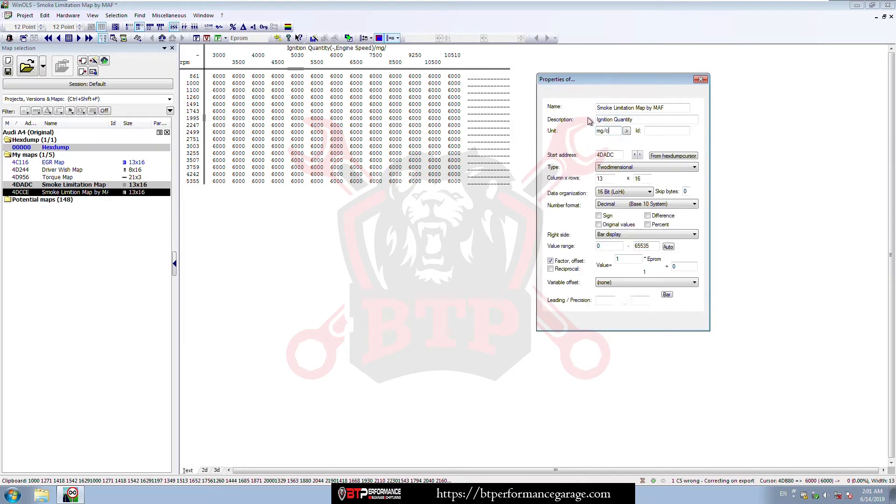
pyautogui.write('yl')
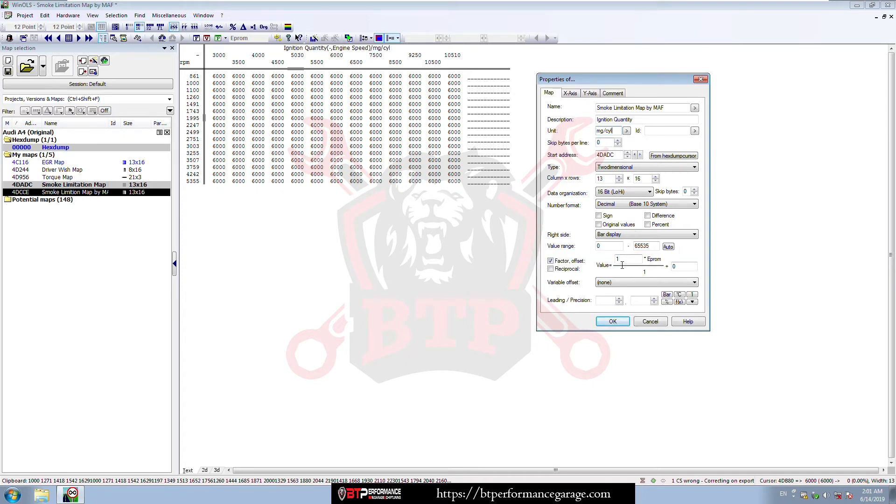
# Set the map's value factor to 0.01 and its precision to 2, and apply the properties
pyautogui.write('0.01')
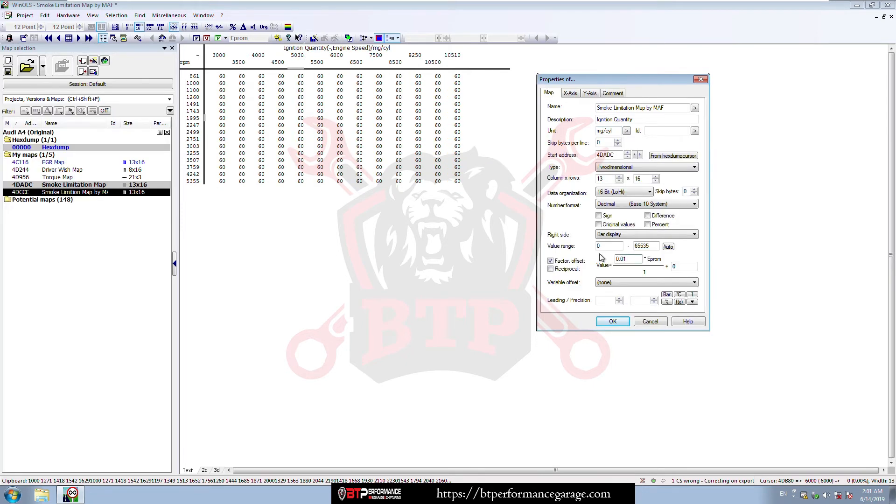
pyautogui.write('2')
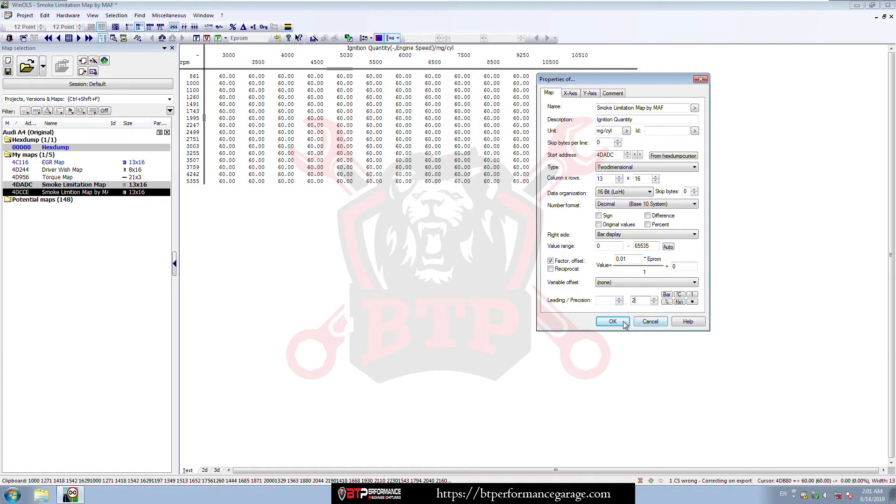
pyautogui.click(613, 321)
# Describe the map's X axis as "Mass Air flow" in mg/cyl, with factor 0.1 and precision 1
pyautogui.doubleClick(530, 54)
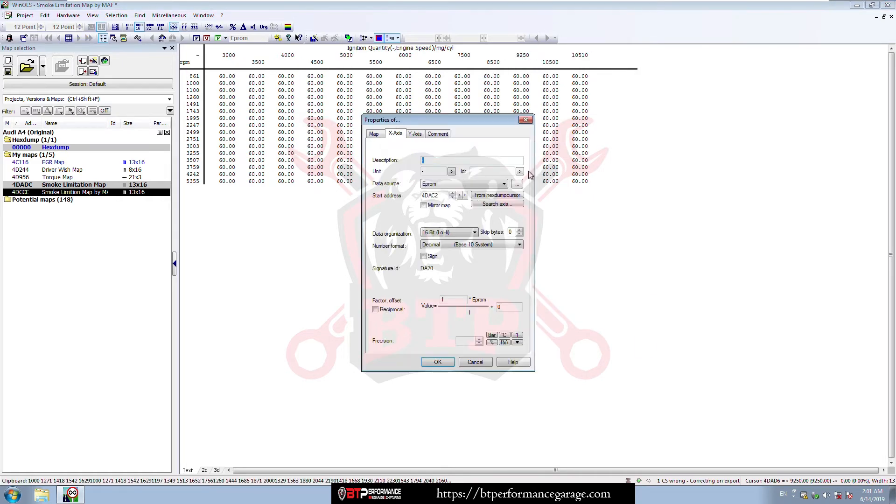
pyautogui.write('Mas')
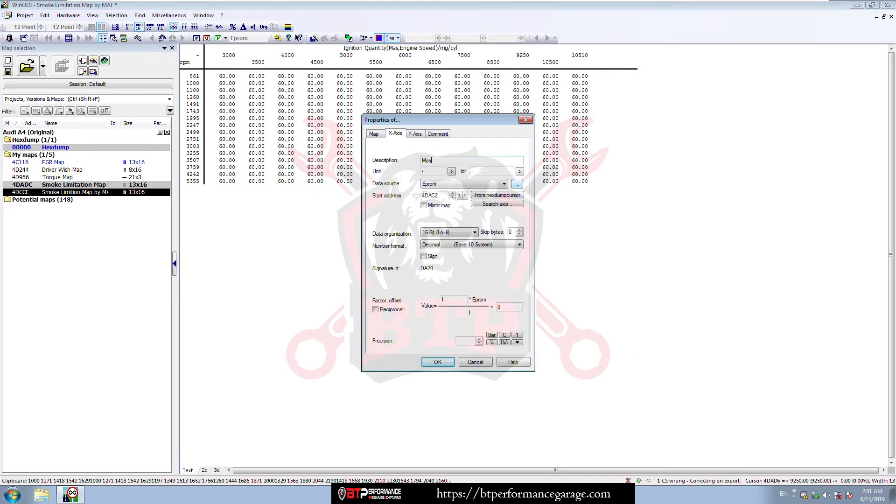
pyautogui.write('s Air flow')
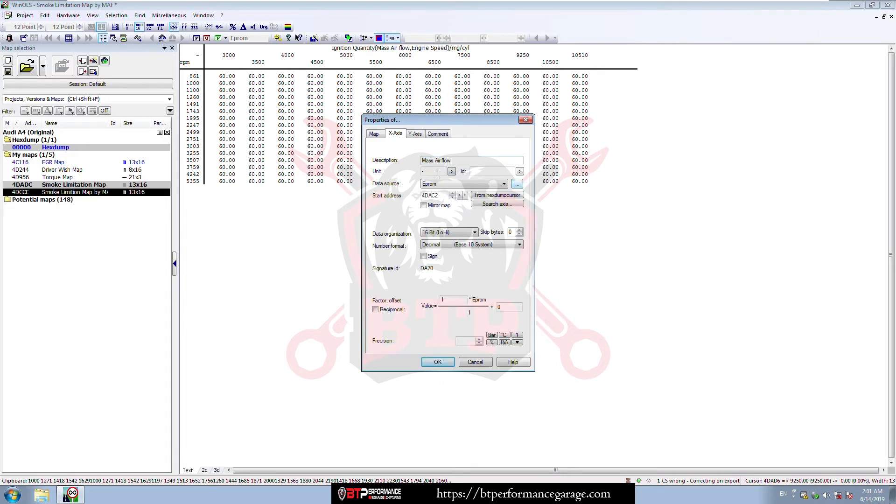
pyautogui.write('mg/')
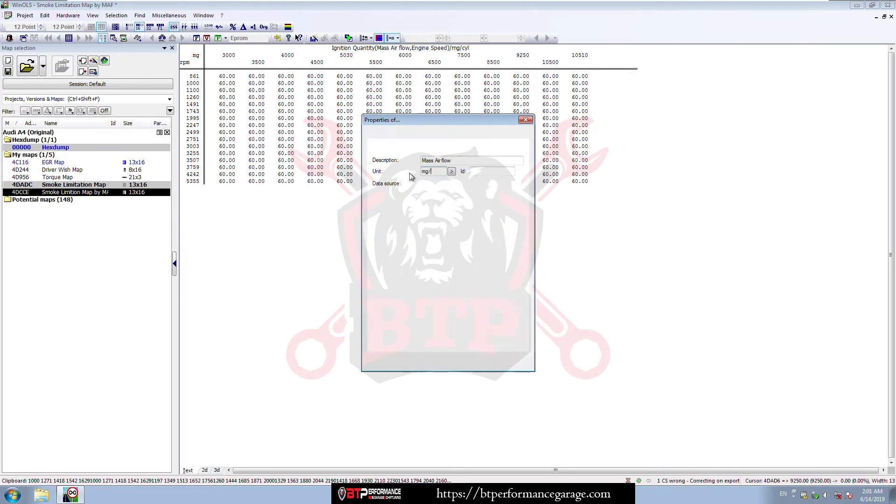
pyautogui.write('cyl')
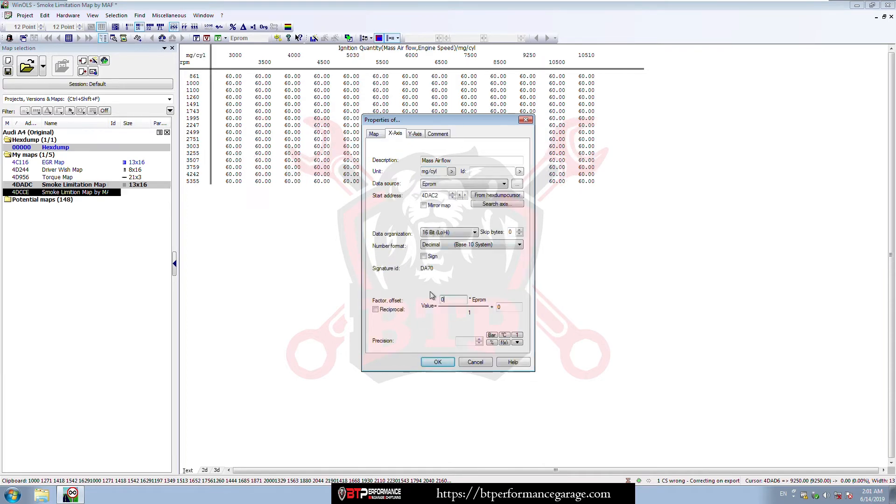
pyautogui.write('0.1')
pyautogui.write('1')
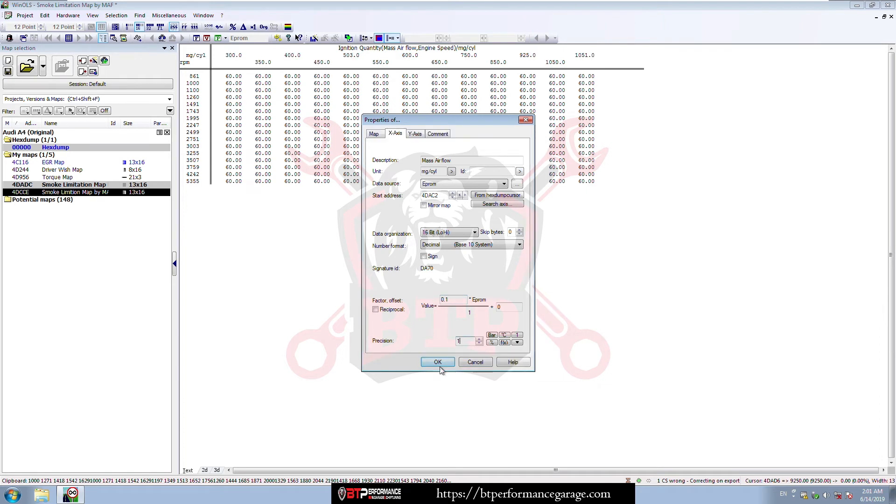
pyautogui.click(437, 362)
# Check the map's Y-axis properties without changes, and examine the 550 mg/cyl column
pyautogui.click(195, 162)
pyautogui.doubleClick(195, 162)
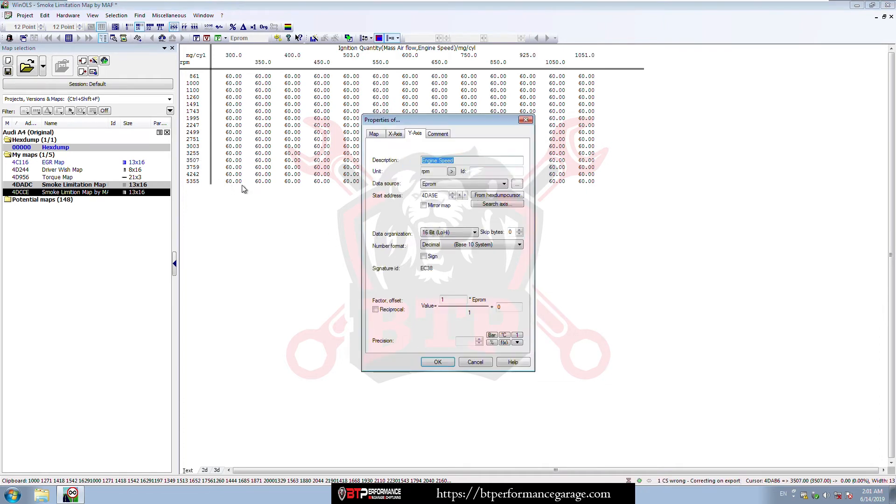
pyautogui.click(524, 123)
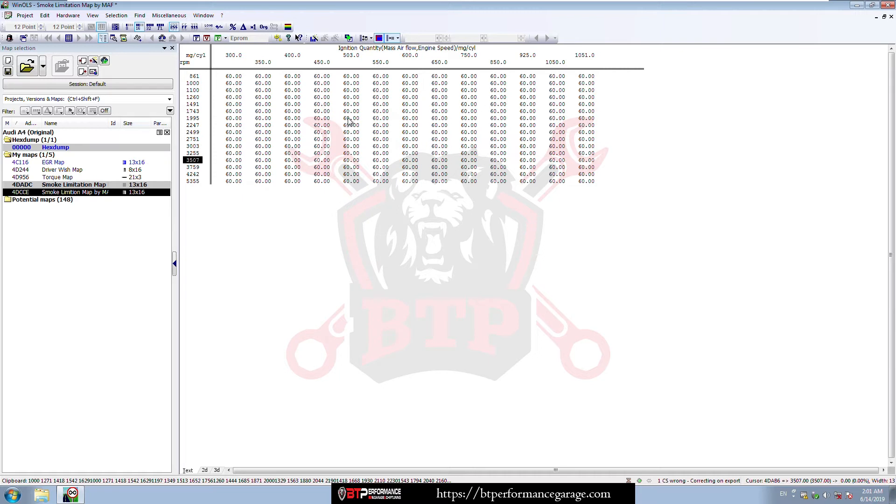
pyautogui.click(386, 72)
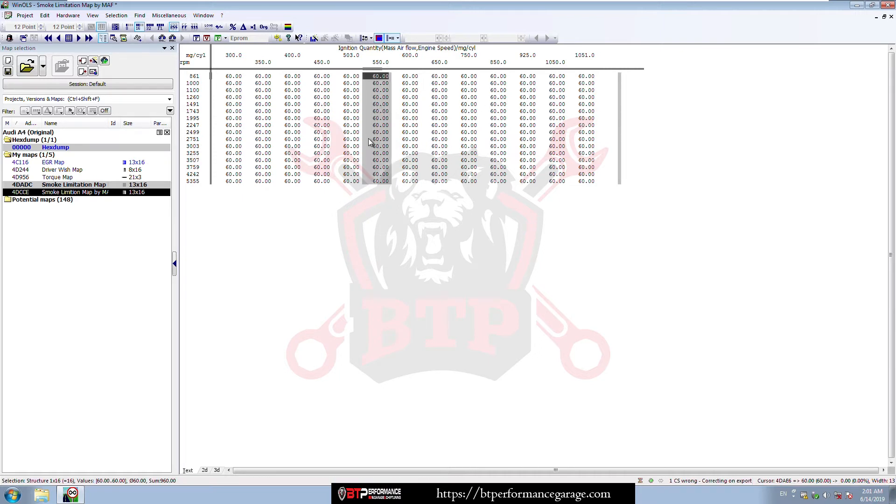
# Arrange the maps at 4DADC and 4DCCE in two shrunken windows, one above the other
pyautogui.click(884, 16)
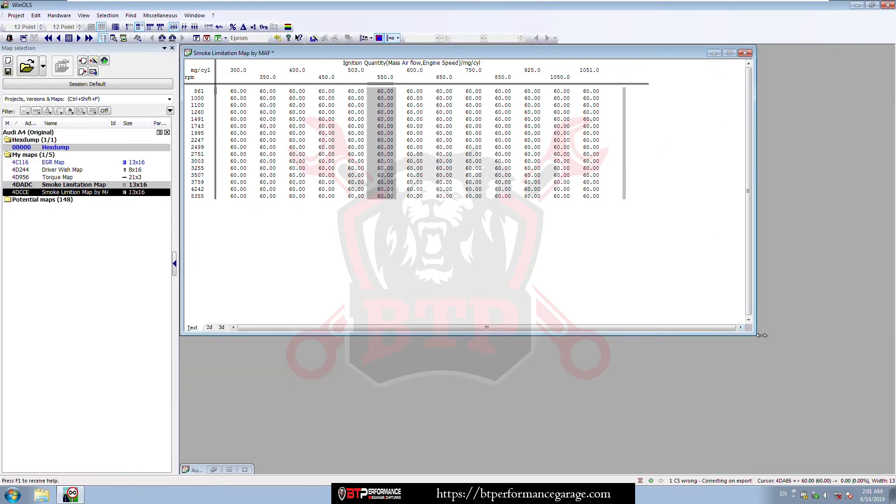
pyautogui.moveTo(757, 335); pyautogui.dragTo(653, 218)
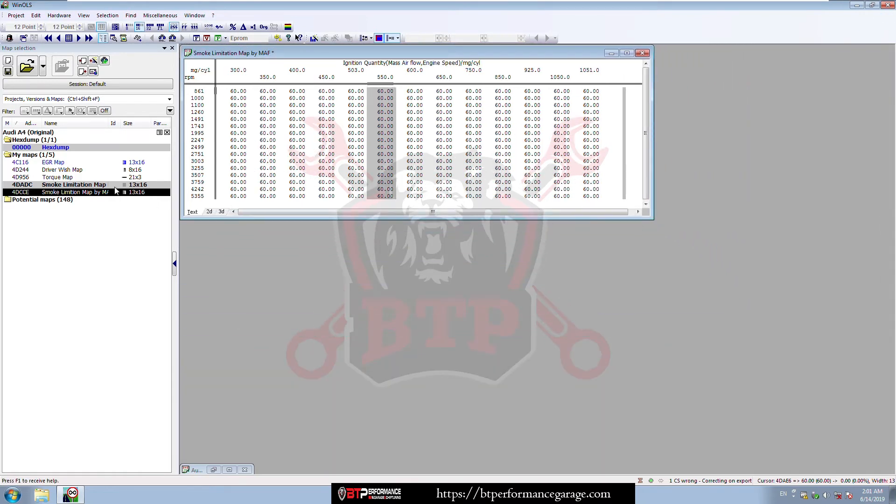
pyautogui.click(134, 184)
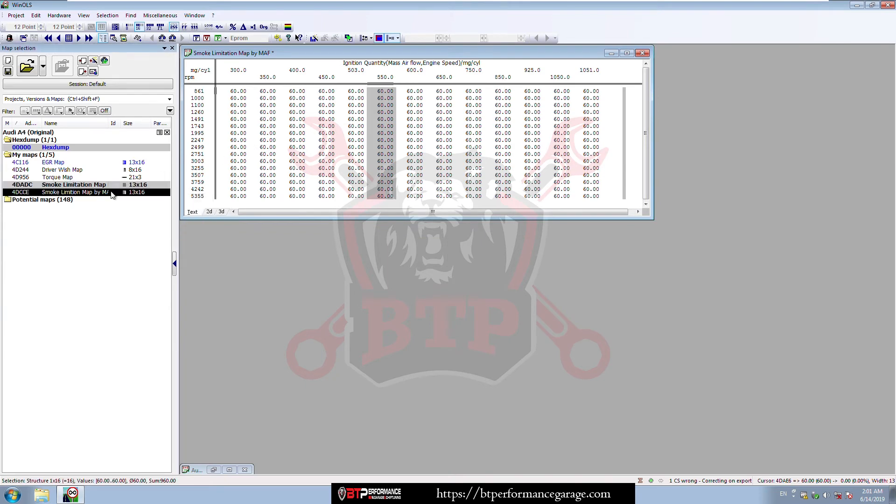
pyautogui.click(91, 193)
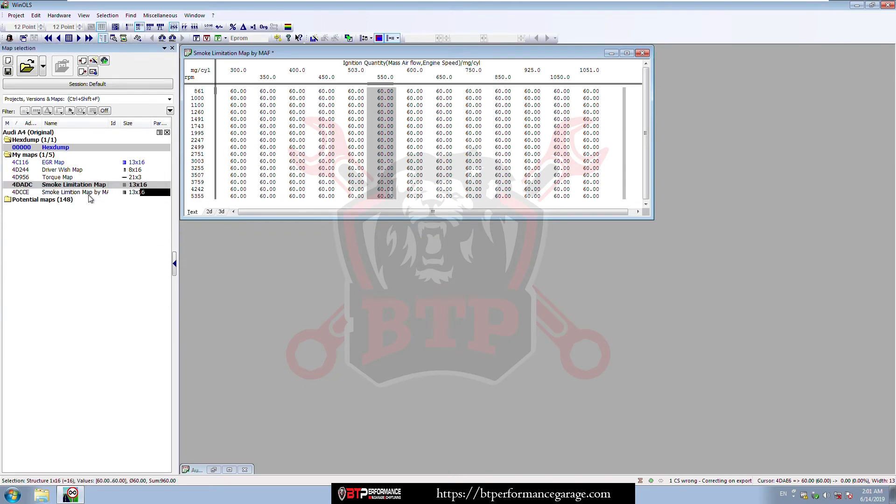
pyautogui.doubleClick(40, 193)
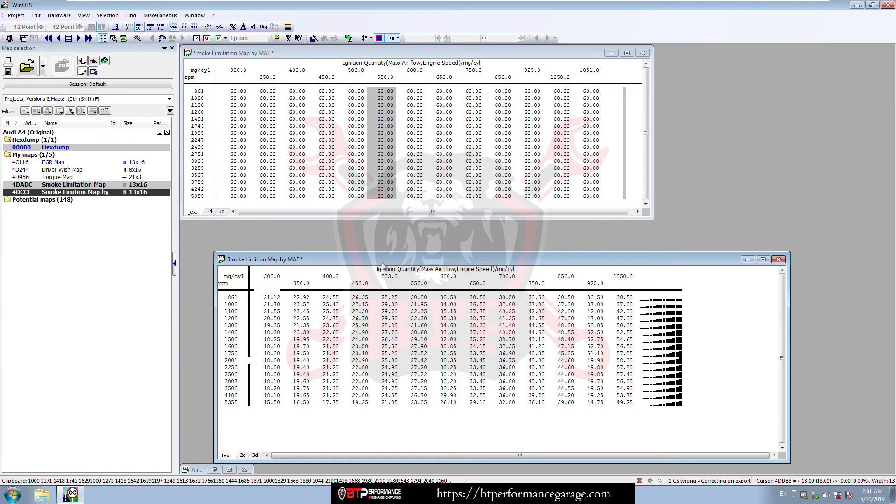
pyautogui.moveTo(382, 262); pyautogui.dragTo(350, 232)
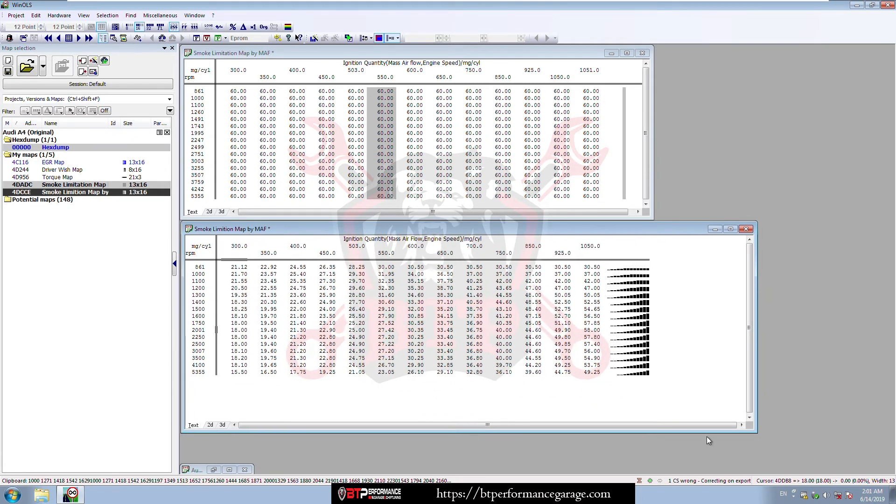
pyautogui.moveTo(755, 433); pyautogui.dragTo(661, 410)
# Compare the ignition quantities of the two smoke limitation maps, and close both map windows
pyautogui.click(505, 317)
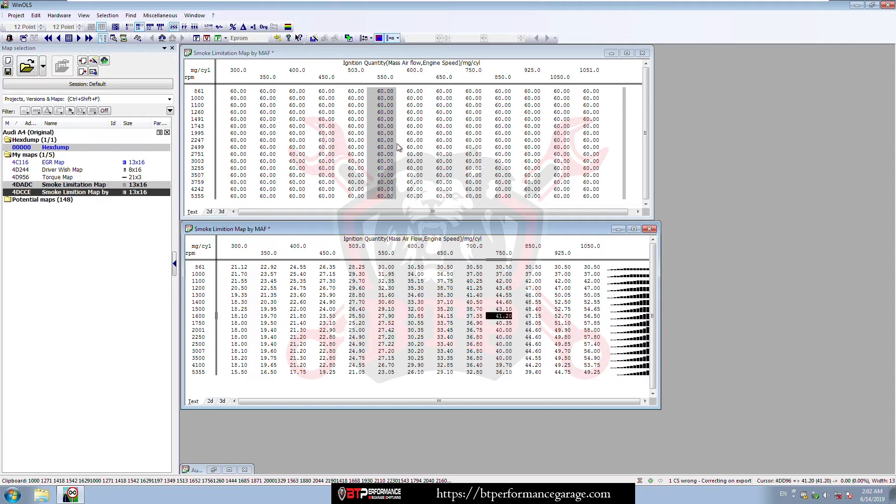
pyautogui.click(445, 318)
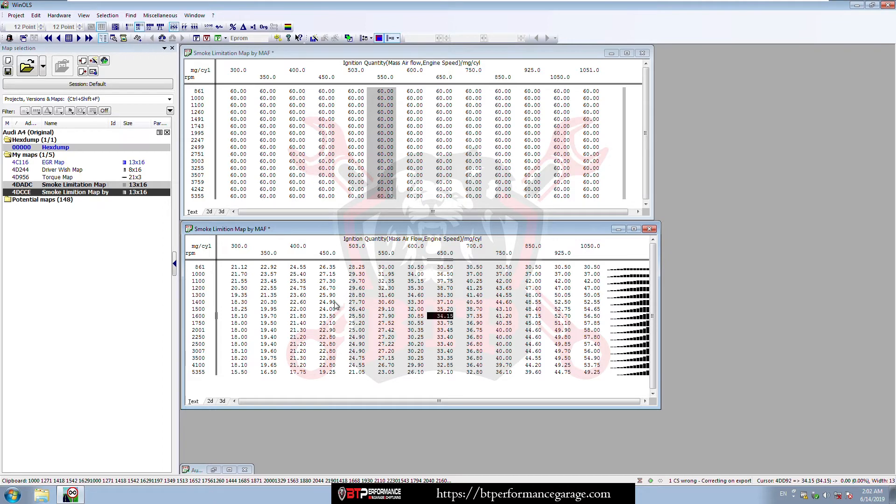
pyautogui.click(650, 230)
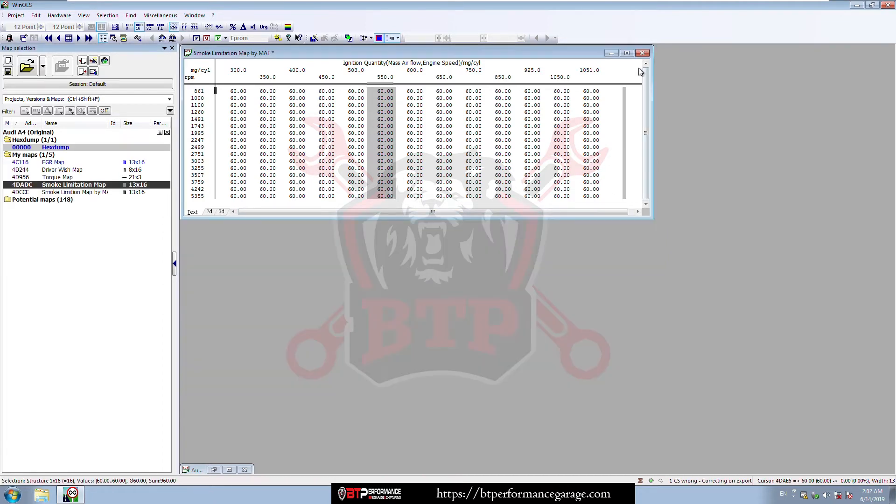
pyautogui.click(642, 53)
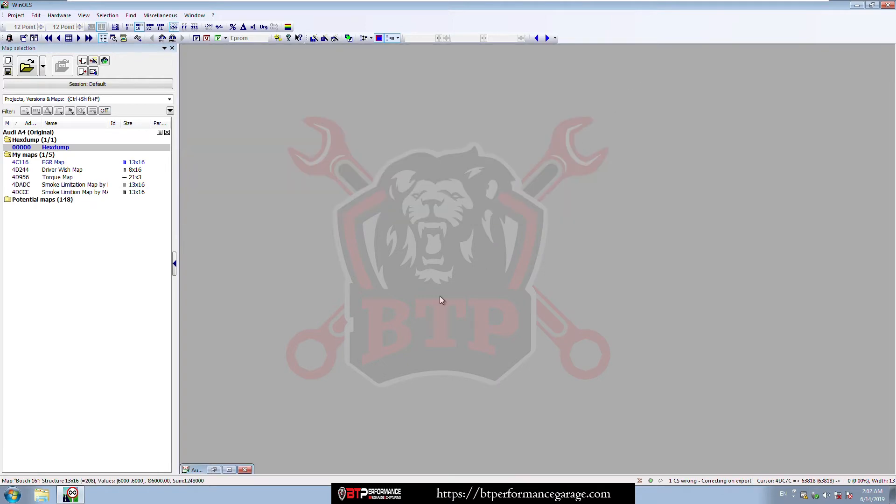
# Maximize the hexdump, show it in 2D, and select the flat 6000 block after the potential Bosch 10x16 map
pyautogui.click(229, 469)
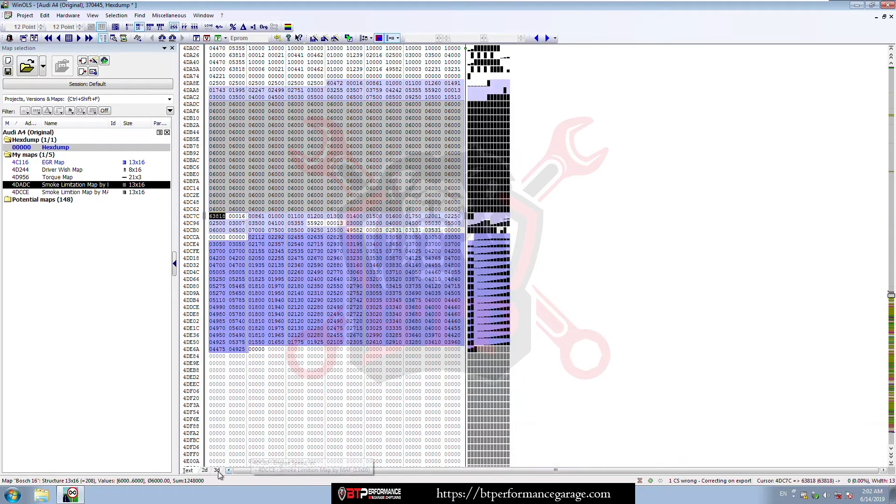
pyautogui.click(205, 471)
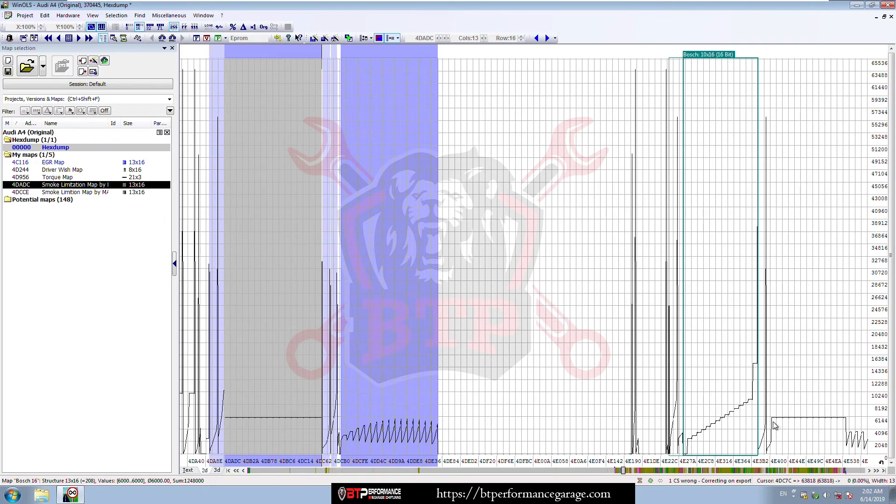
pyautogui.moveTo(774, 426); pyautogui.dragTo(845, 429)
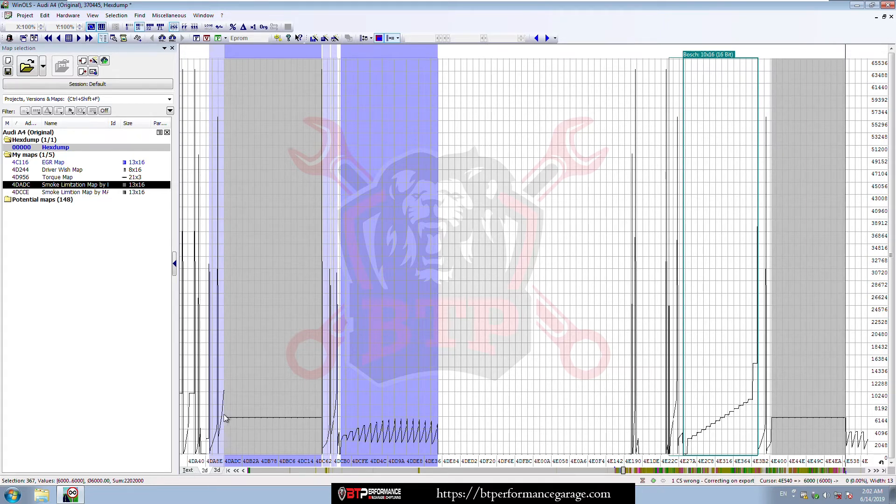
# Show the selected block in the text view and locate the axis sizes 00016 and 00010 stored before it
pyautogui.click(188, 471)
pyautogui.scroll(-3, 256, 444)
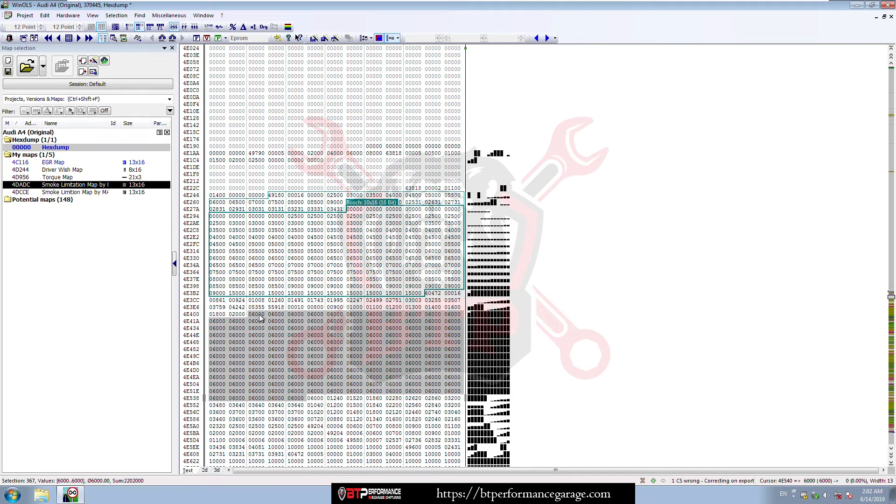
pyautogui.click(456, 295)
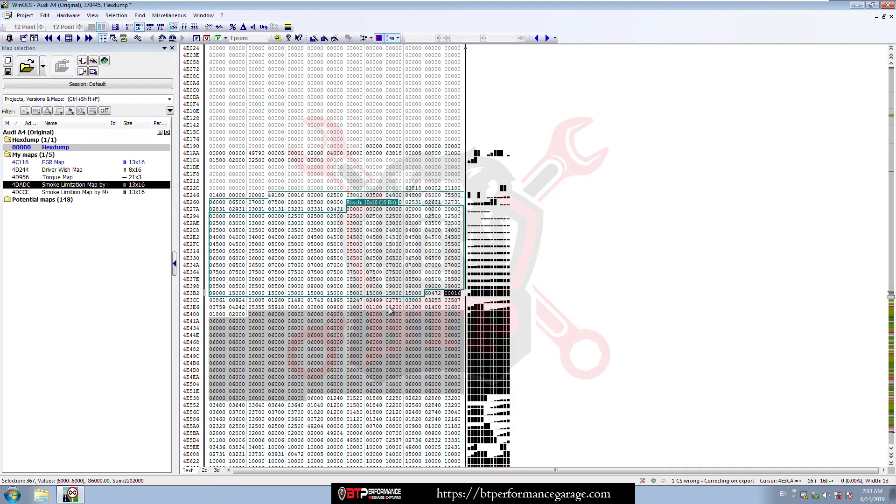
pyautogui.click(298, 308)
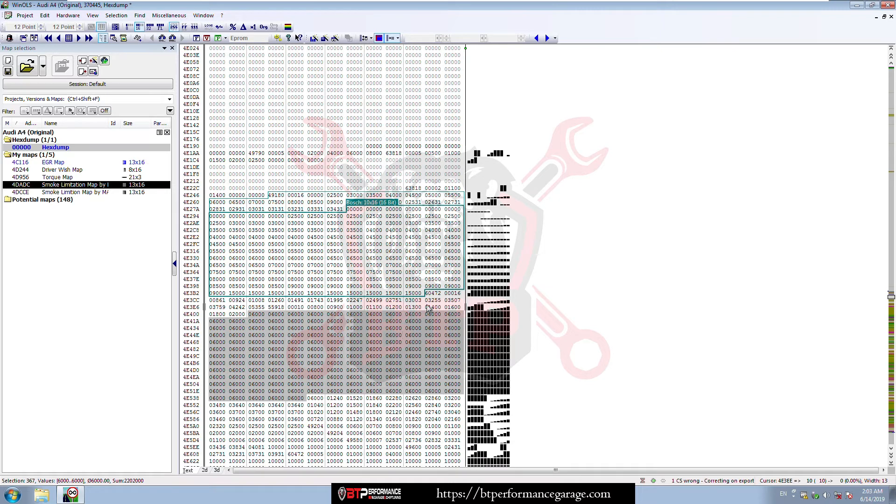
# Reduce the hexdump width to 10 columns
pyautogui.press('w')
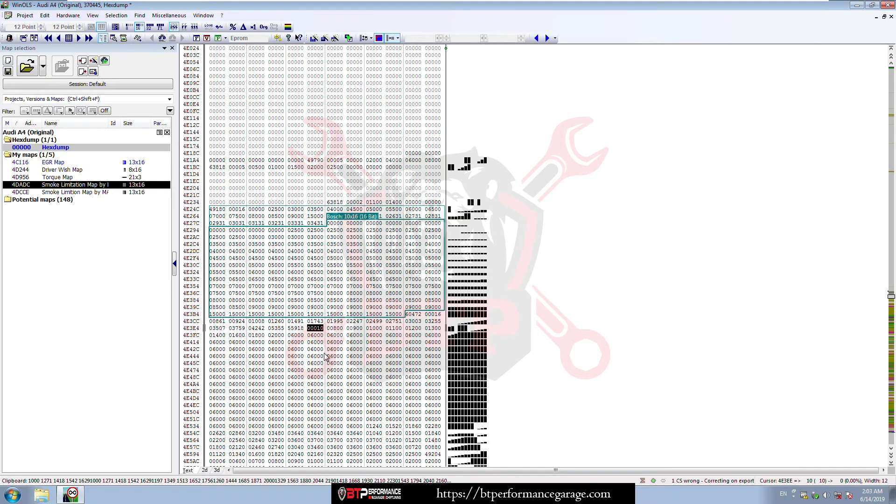
pyautogui.press('w')
pyautogui.press('w')
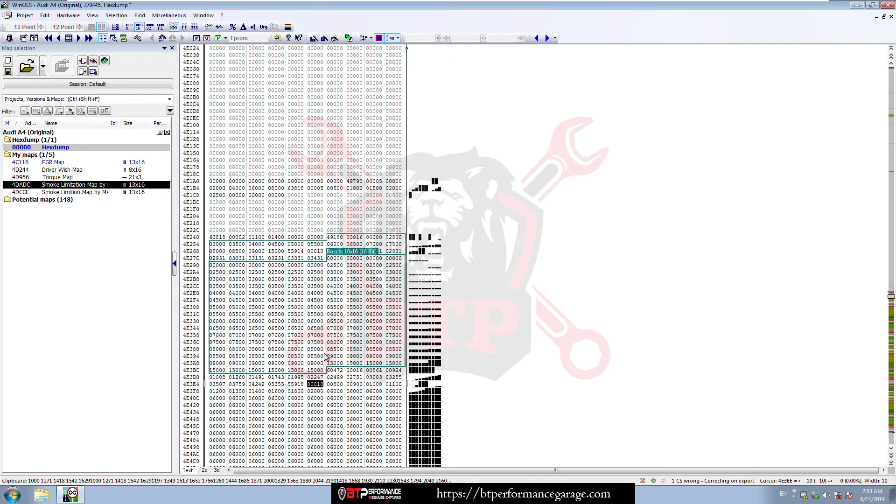
pyautogui.scroll(-1, 325, 356)
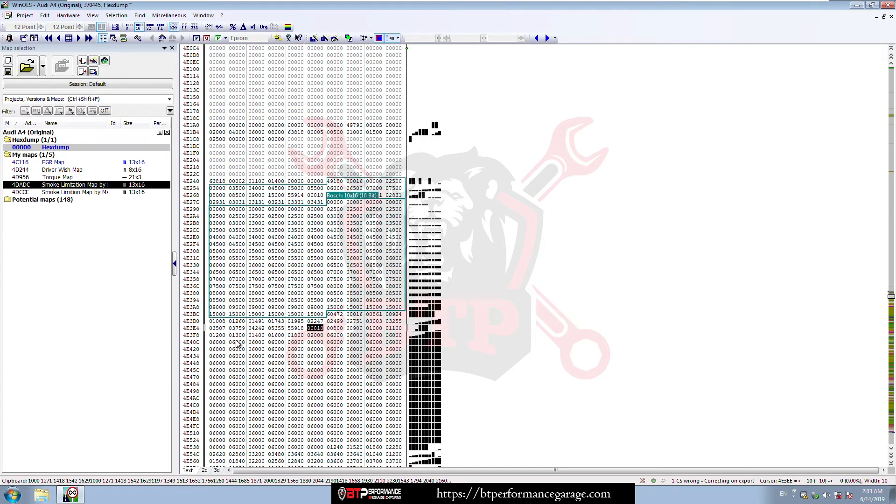
# Shift the hexdump so the 06000 block starts a row at 4E404, and create a 10x16 map from the block
pyautogui.click(335, 337)
pyautogui.hotkey('ctrl', 'Left')
pyautogui.hotkey('ctrl', 'Left')
pyautogui.hotkey('ctrl', 'Left')
pyautogui.hotkey('ctrl', 'Left')
pyautogui.hotkey('ctrl', 'Left')
pyautogui.hotkey('ctrl', 'Left')
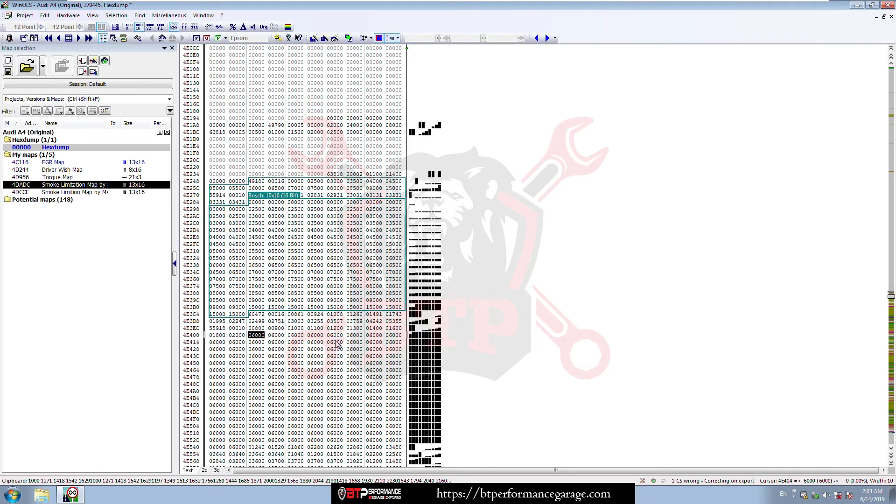
pyautogui.scroll(-1, 336, 344)
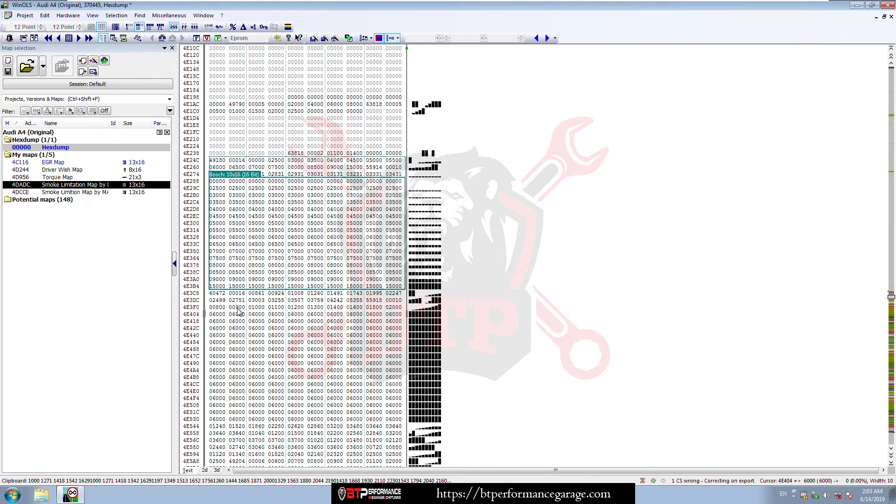
pyautogui.moveTo(224, 319); pyautogui.dragTo(393, 420)
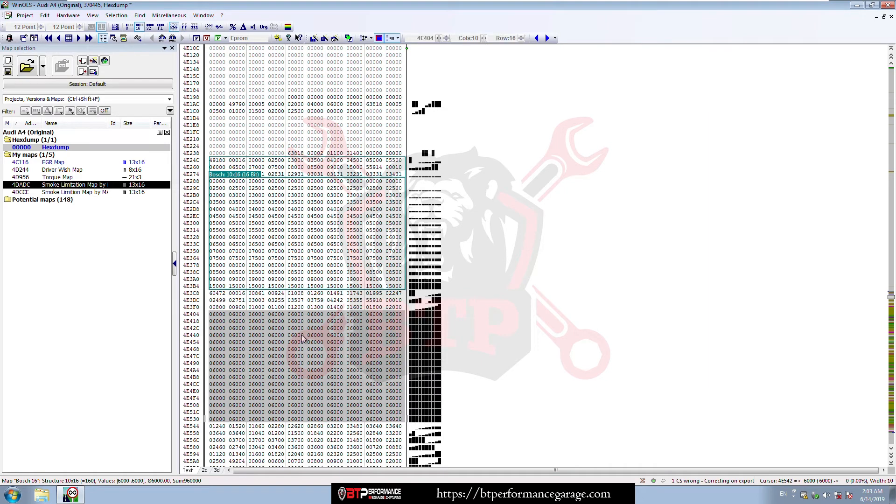
pyautogui.press('k')
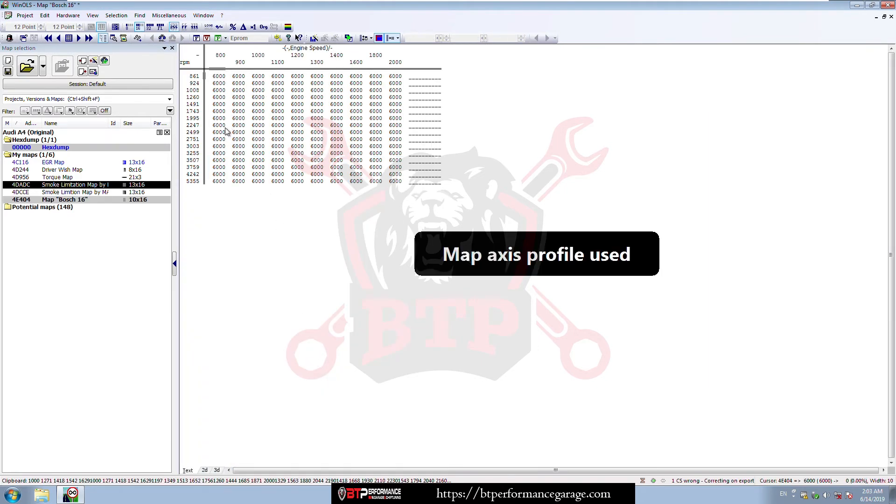
# Open the properties of the 10x16 map at 4E404 and name it "Smoke Limitation Map by MAP"
pyautogui.doubleClick(268, 126)
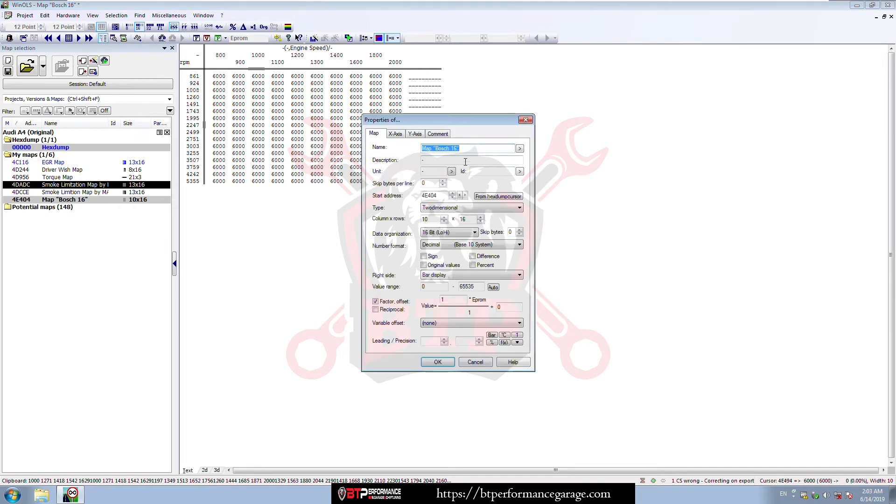
pyautogui.moveTo(461, 124); pyautogui.dragTo(544, 88)
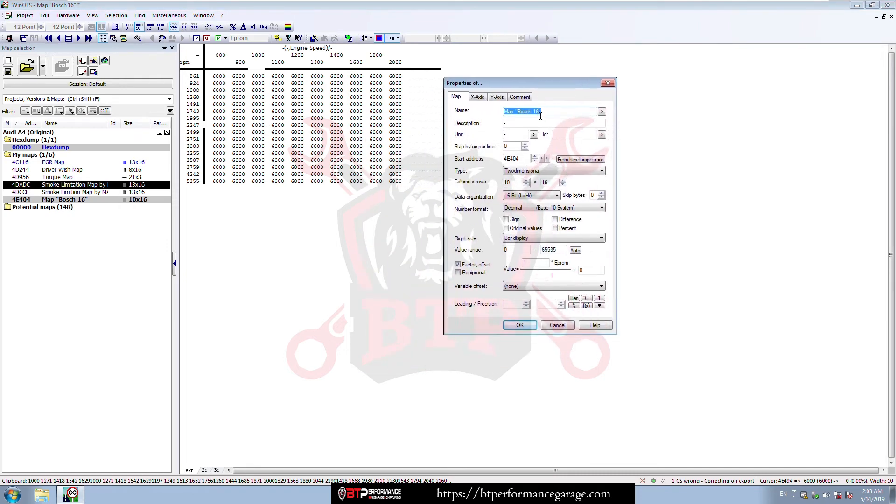
pyautogui.write('Smoke Li')
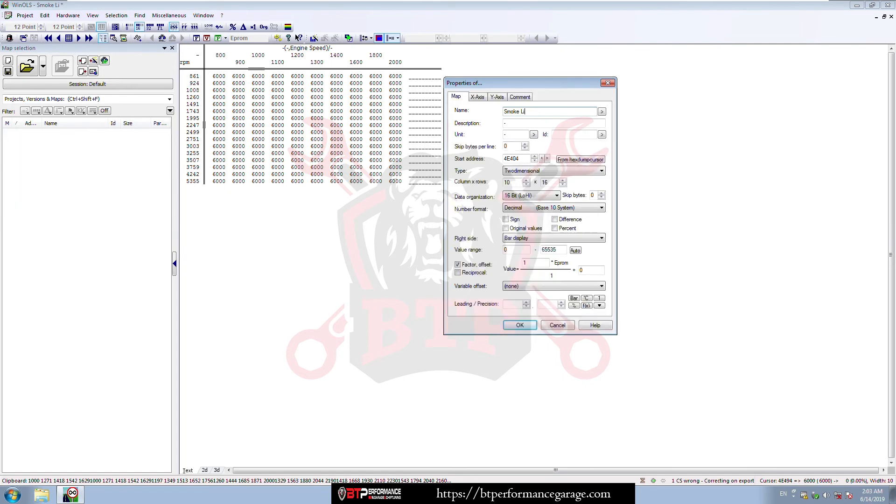
pyautogui.write('mita')
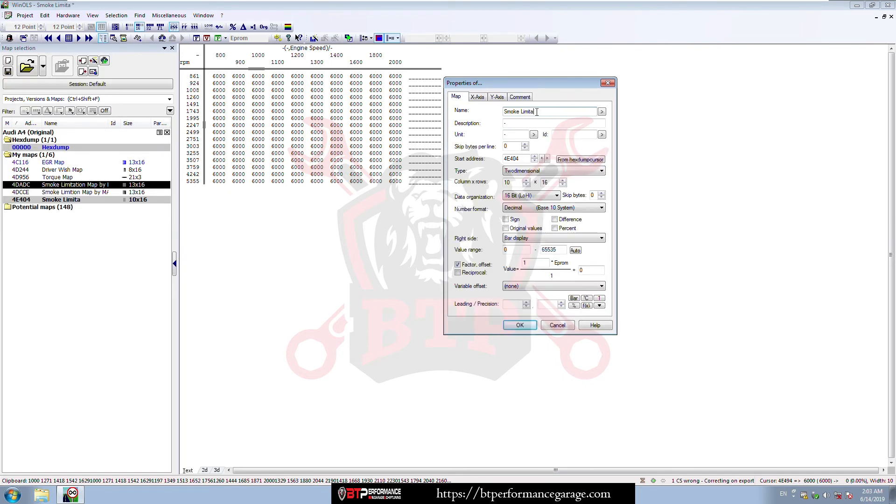
pyautogui.write('tion Map ')
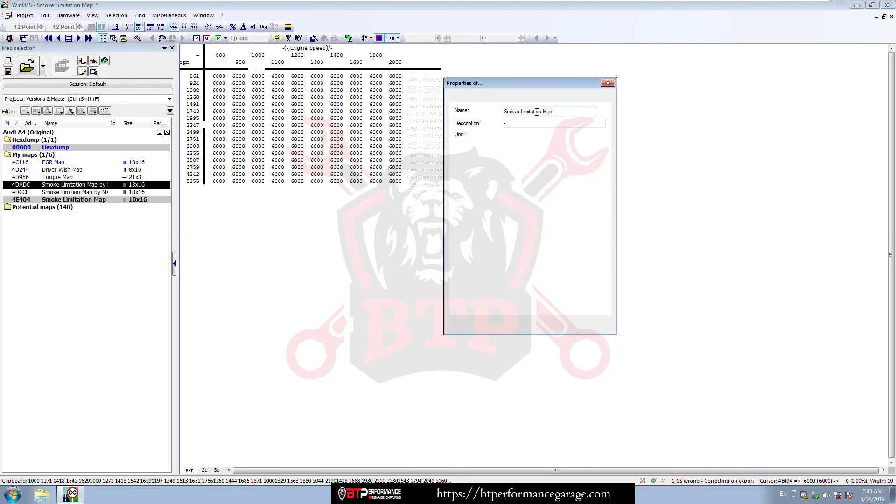
pyautogui.write('by MAp')
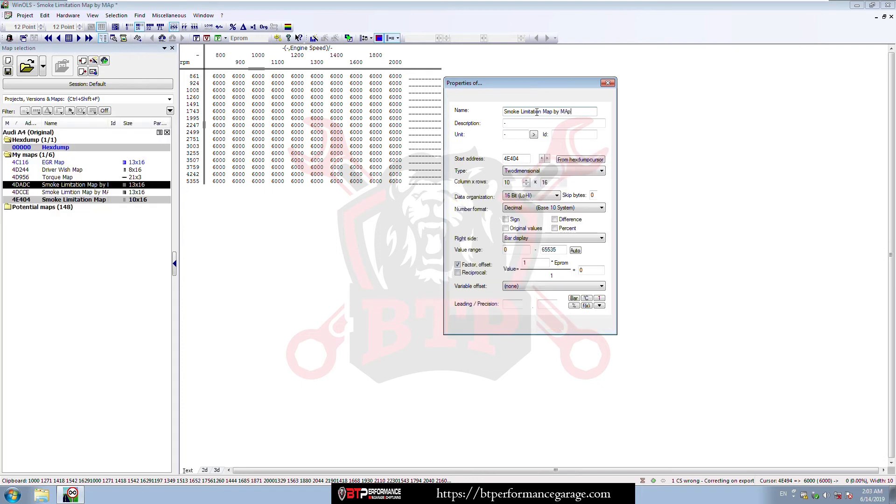
pyautogui.press('BackSpace')
pyautogui.write('P')
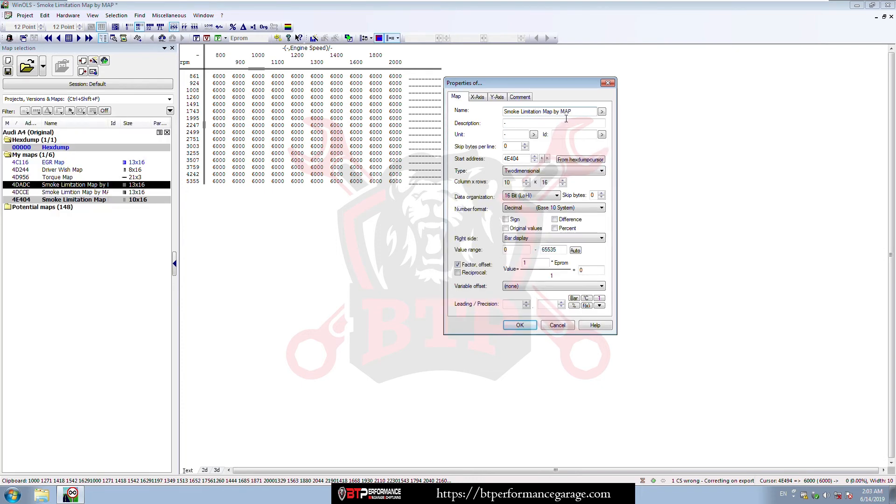
# Set the map's description to "Ignition Quantity" and its unit to mg/cyl
pyautogui.doubleClick(519, 125)
pyautogui.write('Ignit')
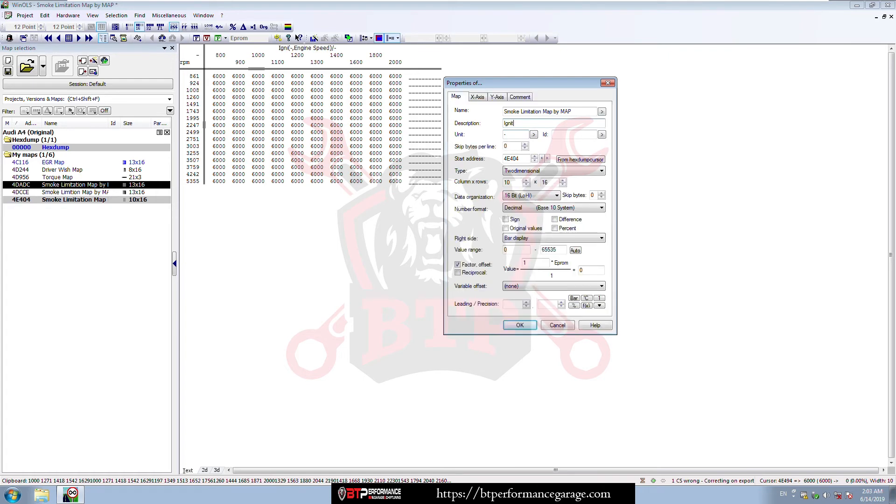
pyautogui.write('ion Quantity')
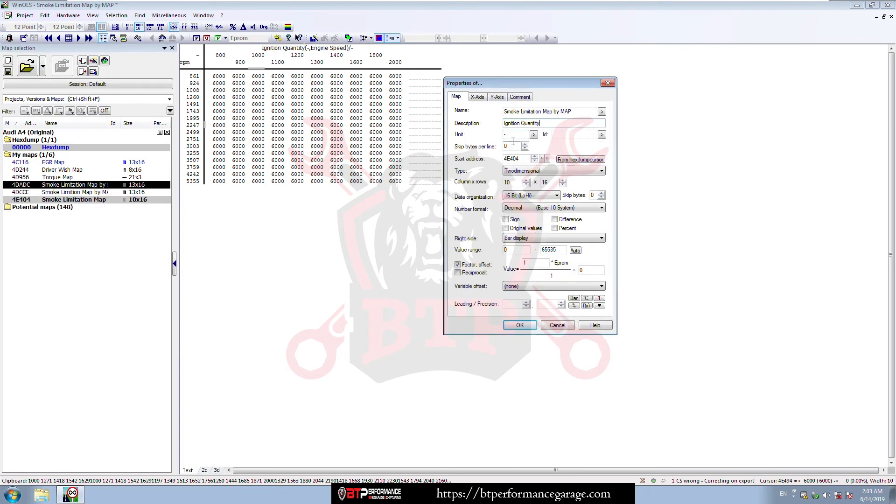
pyautogui.press('Tab')
pyautogui.write('mg/cyl')
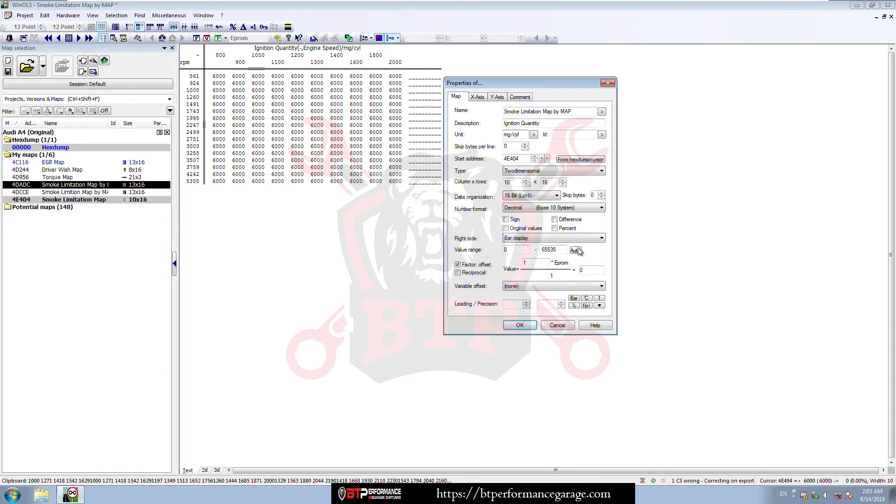
# Give the map values a factor of 0.01 and a precision of 2, and apply the properties
pyautogui.doubleClick(524, 263)
pyautogui.write('0.01')
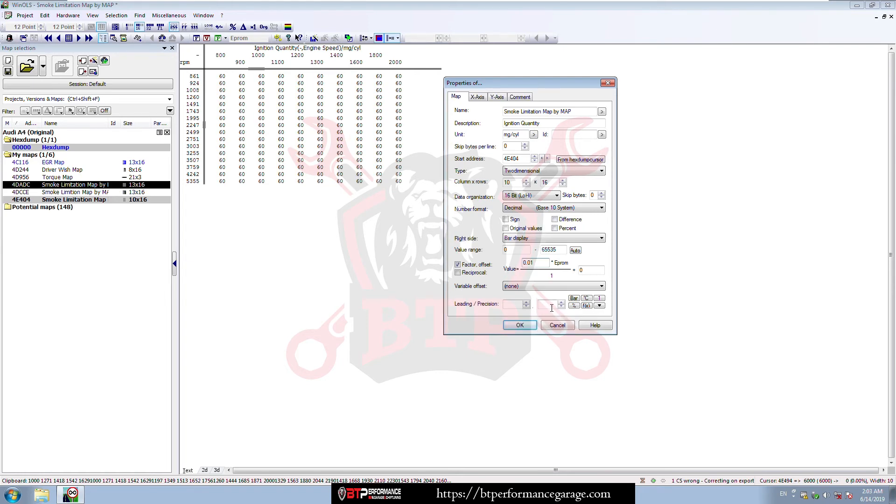
pyautogui.write('2')
pyautogui.click(520, 325)
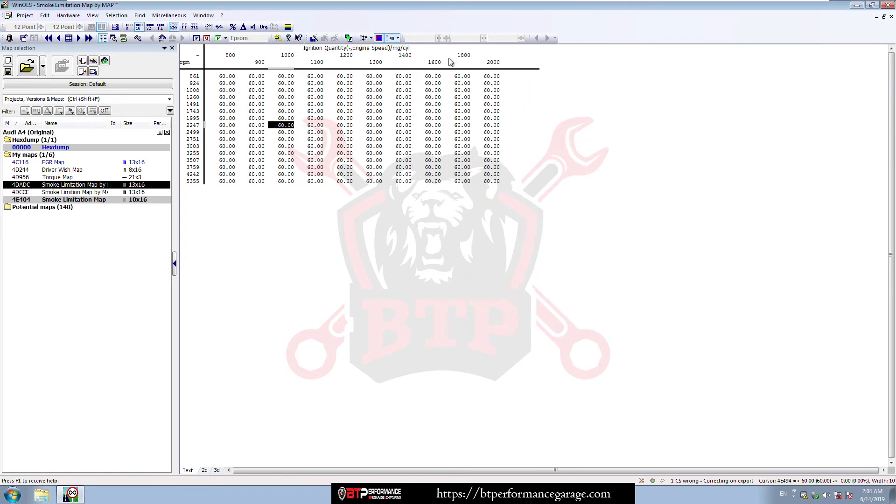
# Describe the map's X-axis as "Boost Pressure" with the unit mbar
pyautogui.click(435, 62)
pyautogui.doubleClick(434, 62)
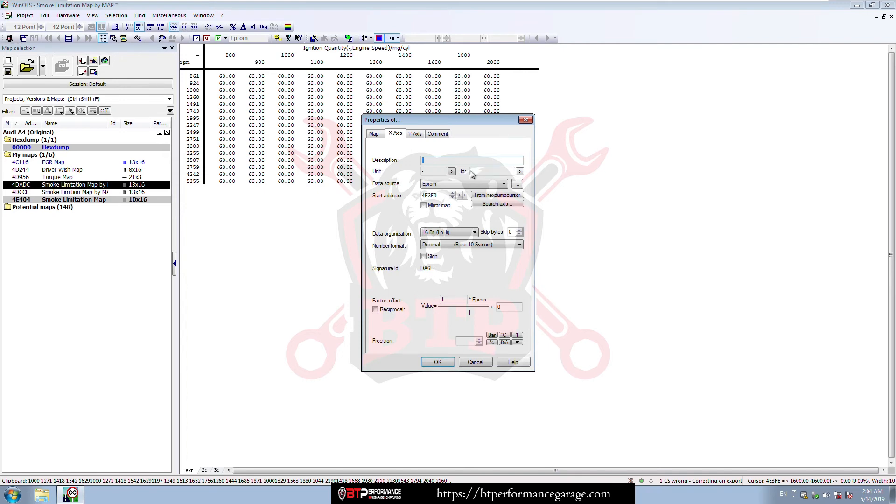
pyautogui.write('Bo')
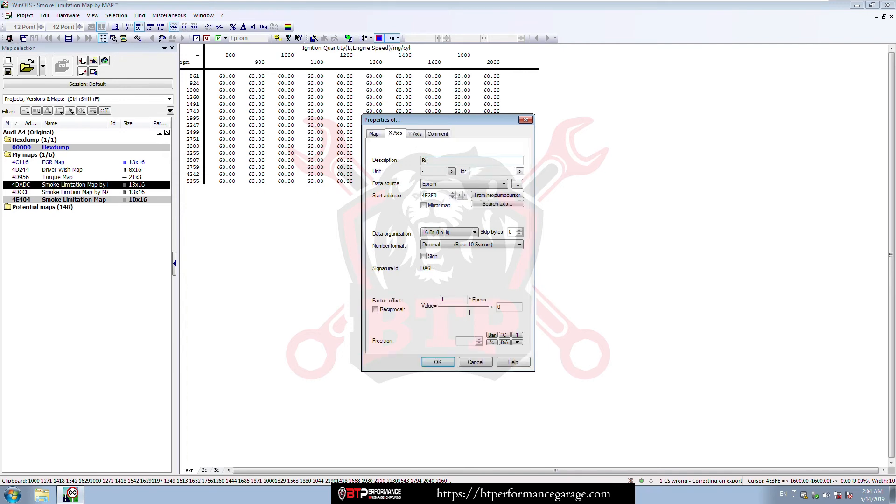
pyautogui.write('ost Pressure')
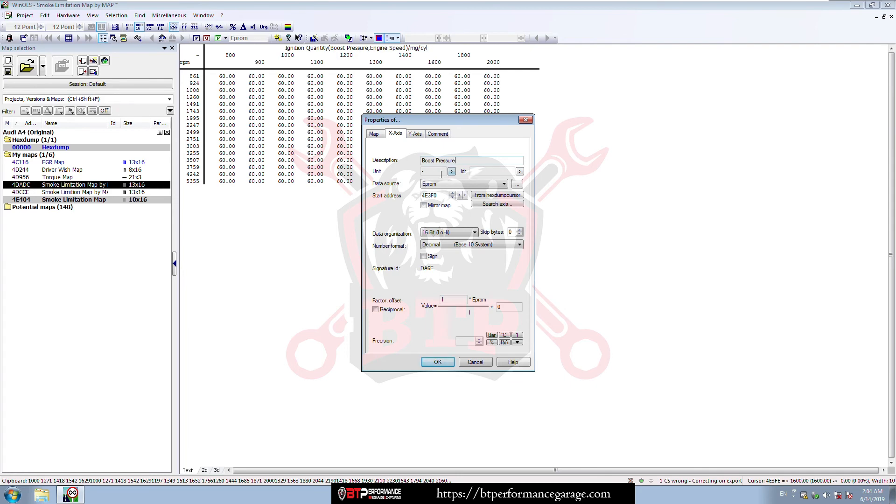
pyautogui.click(421, 172)
pyautogui.write('mbar')
pyautogui.click(438, 362)
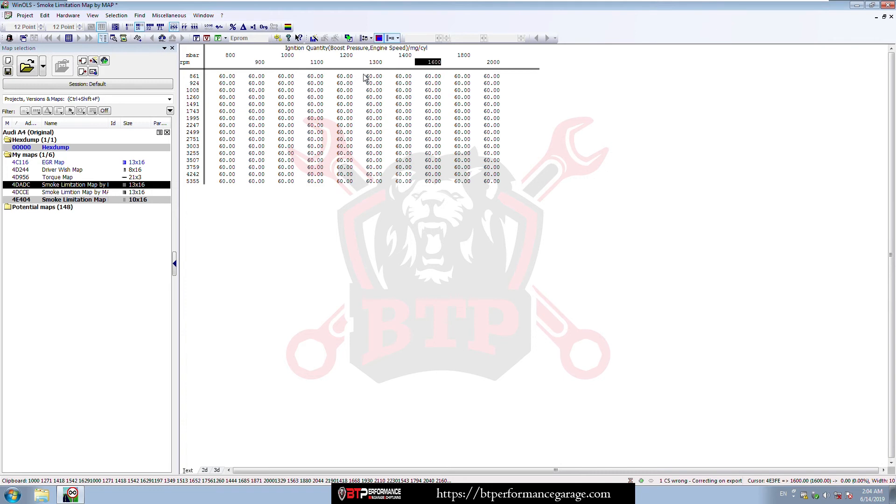
# Highlight the 1600 mbar column and the 2499 rpm row to examine their intersection, and close the map
pyautogui.click(434, 70)
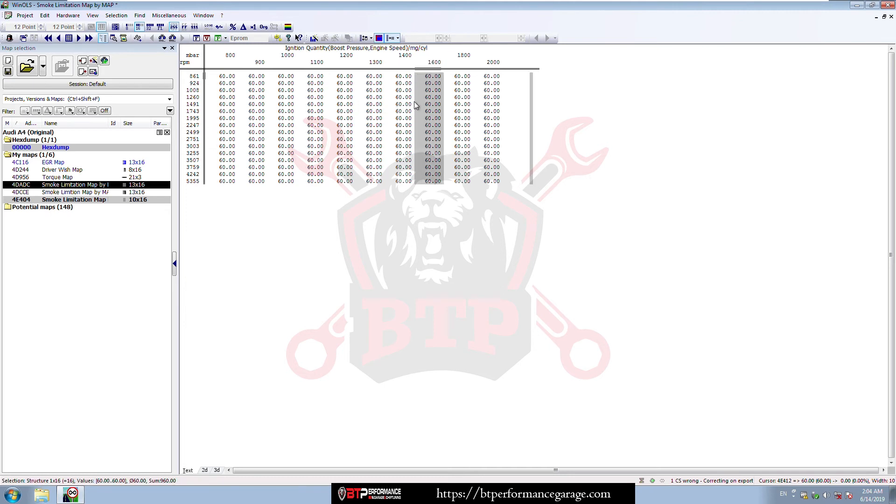
pyautogui.keyDown('ctrl'); pyautogui.click(206, 133); pyautogui.keyUp('ctrl')
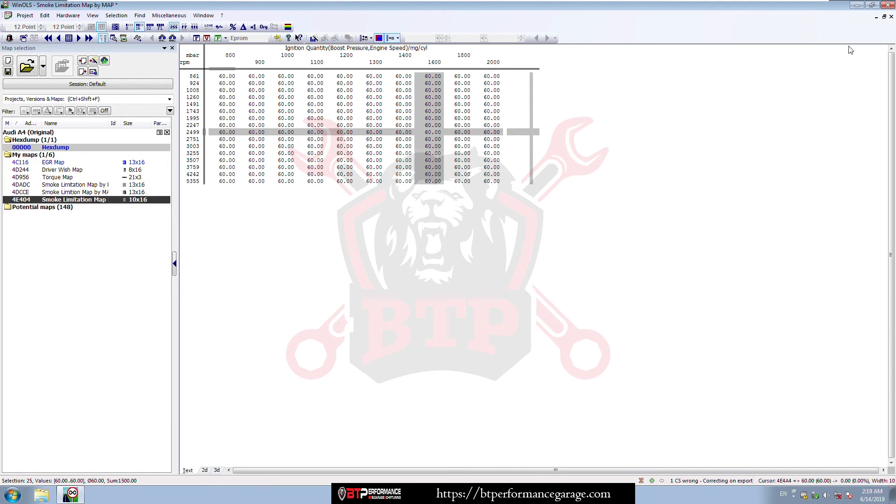
pyautogui.click(891, 17)
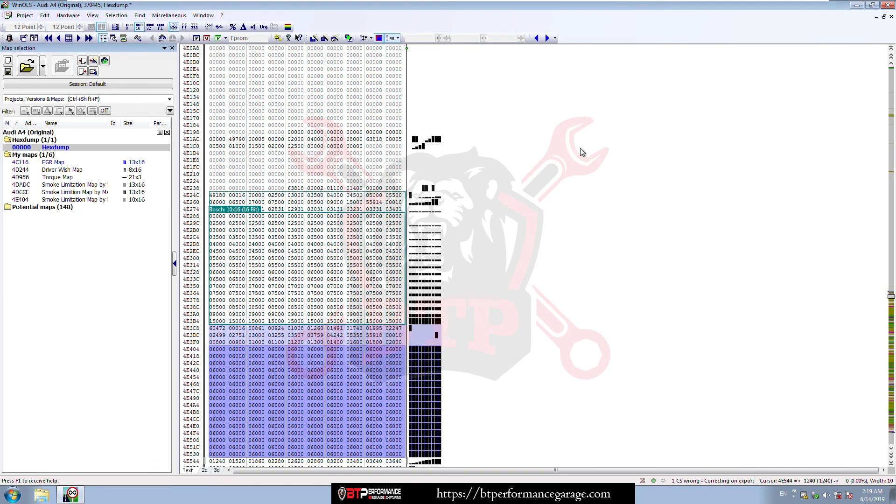
# Show the hexdump in 2D and go back to the earlier smoke limitation maps to compare them with the 4E404 map
pyautogui.click(205, 470)
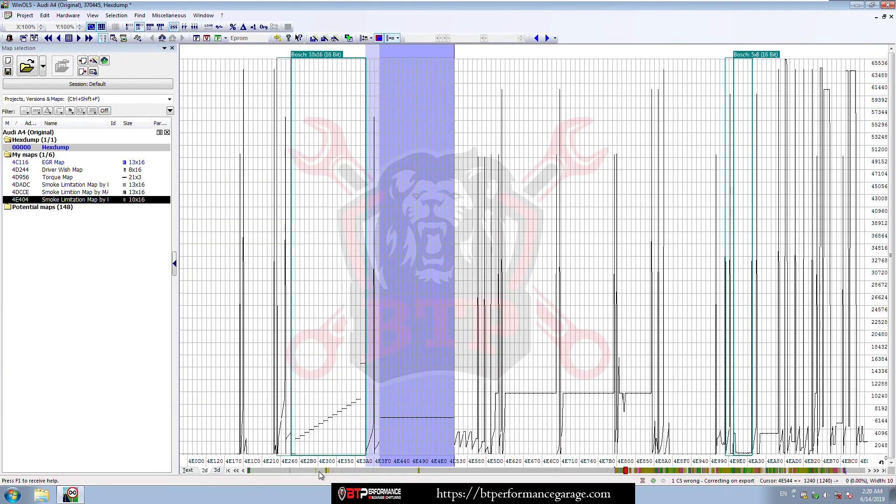
pyautogui.scroll(3, 427, 405)
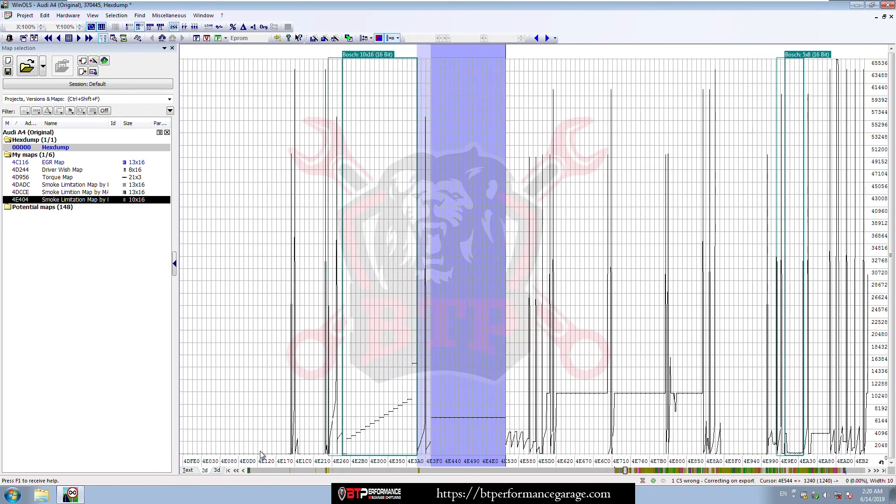
pyautogui.scroll(6, 262, 455)
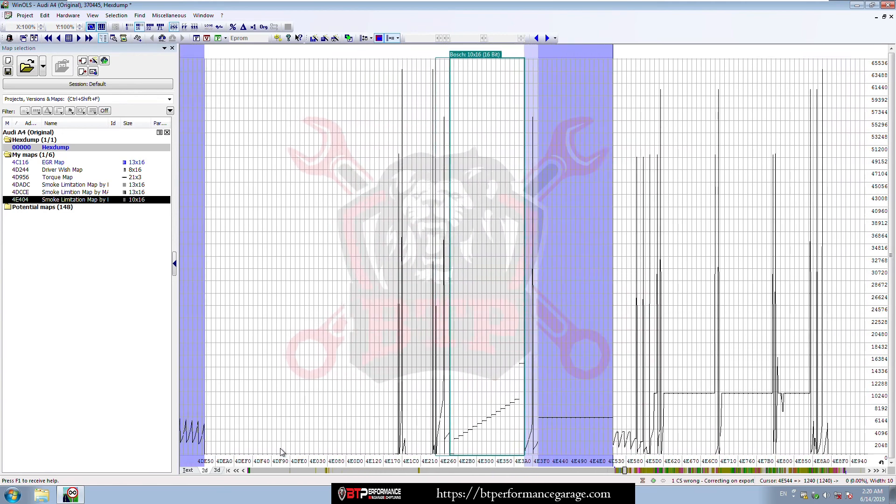
pyautogui.scroll(5, 281, 449)
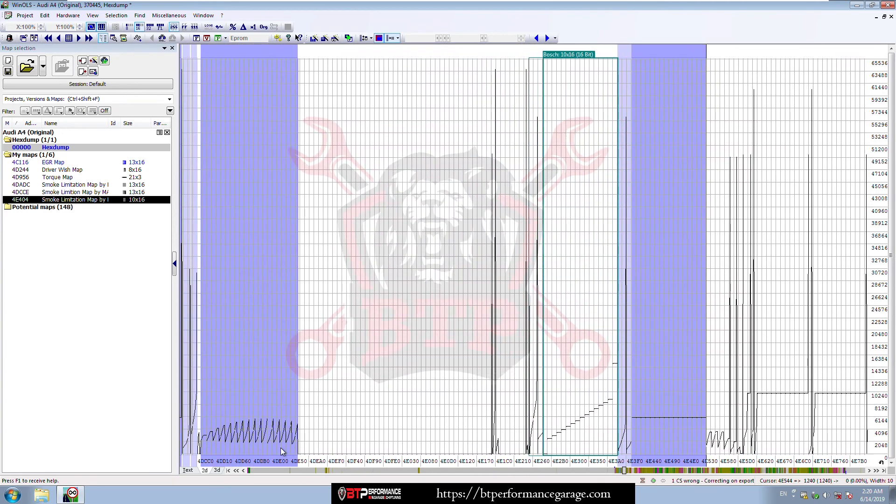
pyautogui.scroll(4, 281, 448)
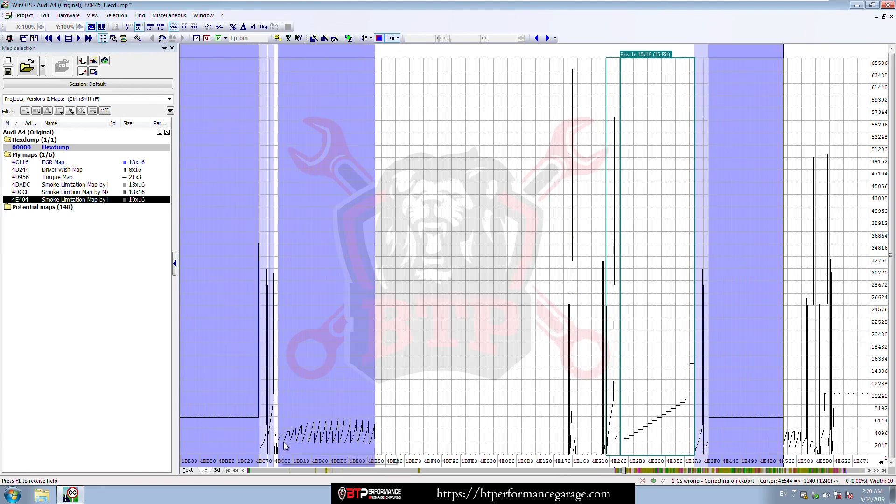
pyautogui.scroll(1, 284, 446)
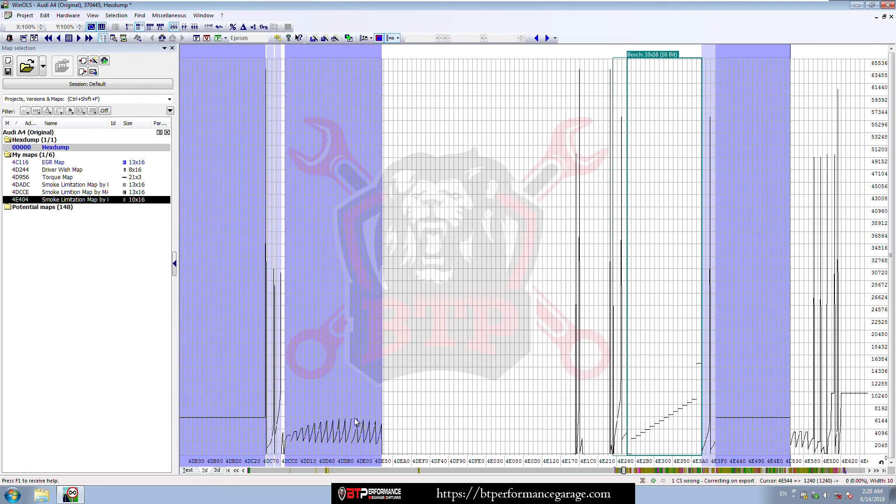
pyautogui.scroll(2, 340, 374)
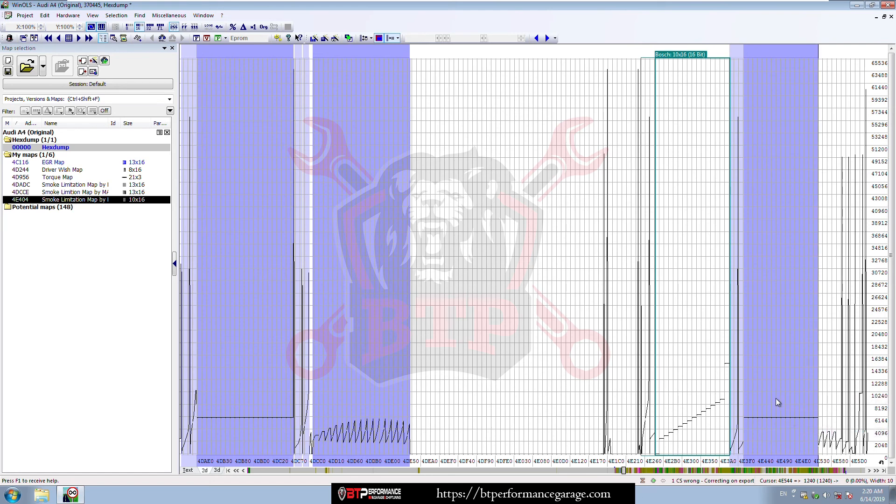
# Open the Smoke Limition Map by MAF at 4DCCE, highlight its 600 mg/cyl column for inspection, and close the map
pyautogui.doubleClick(360, 380)
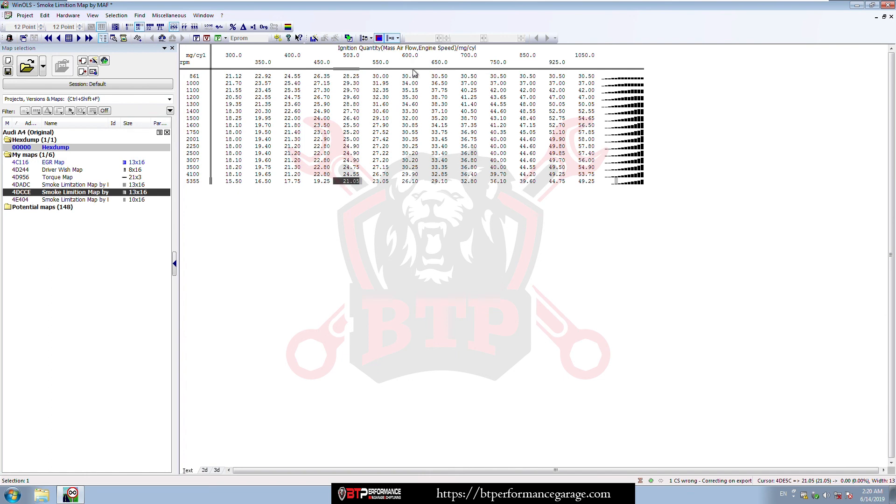
pyautogui.keyDown('ctrl'); pyautogui.click(414, 70); pyautogui.keyUp('ctrl')
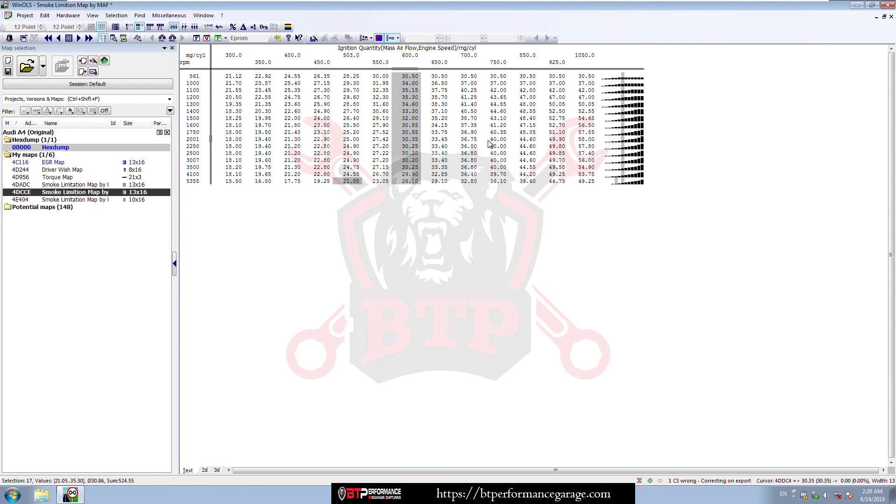
pyautogui.click(891, 18)
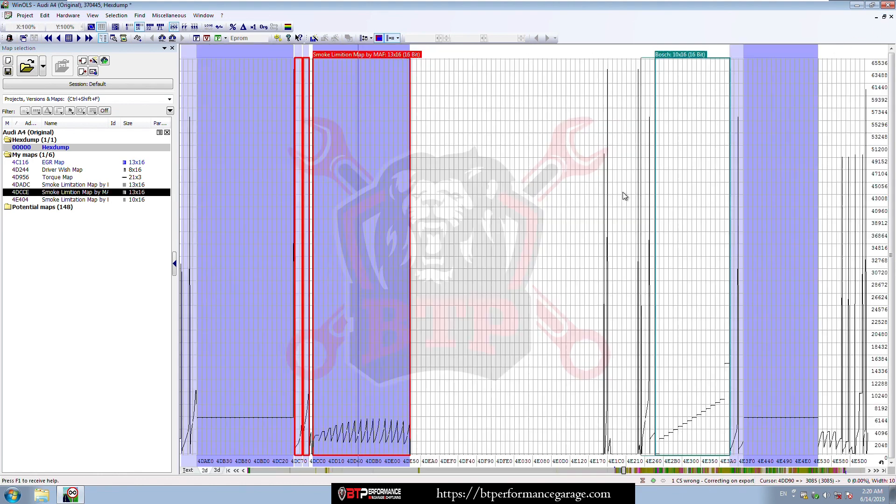